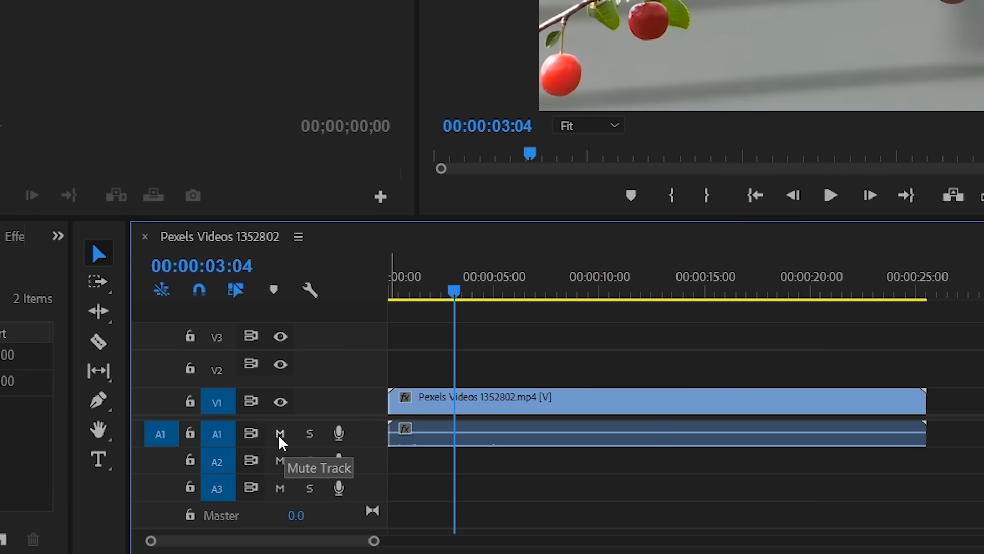
# - Play a short part of the sequence, mute audio track A1 and place the playhead at 00:00:03:14
pyautogui.press('space')
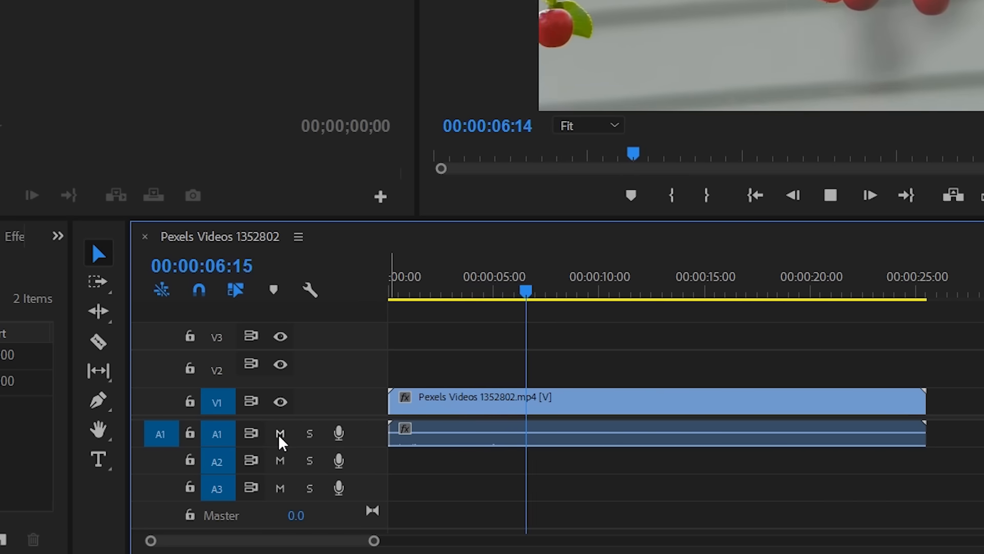
pyautogui.press('space')
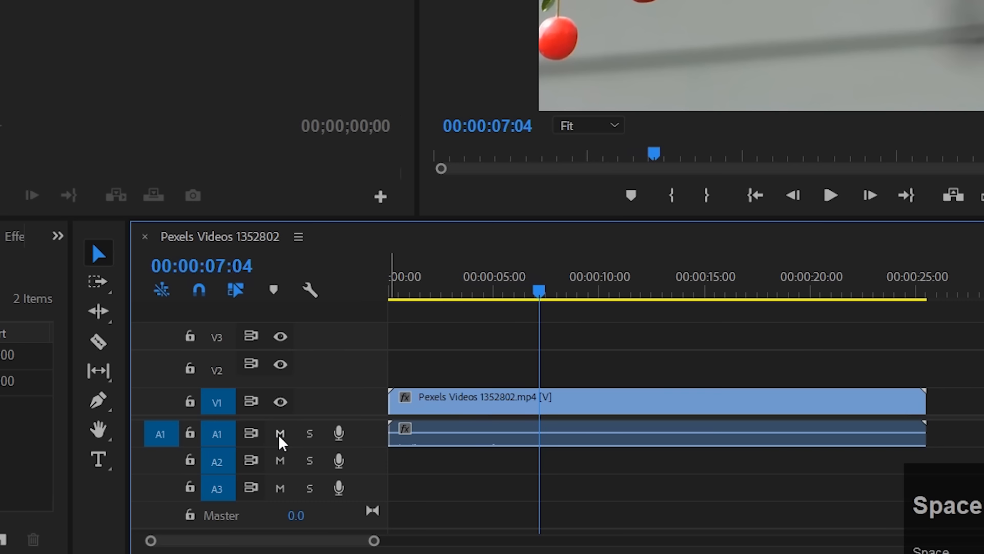
pyautogui.click(280, 435)
pyautogui.moveTo(549, 299); pyautogui.dragTo(462, 297)
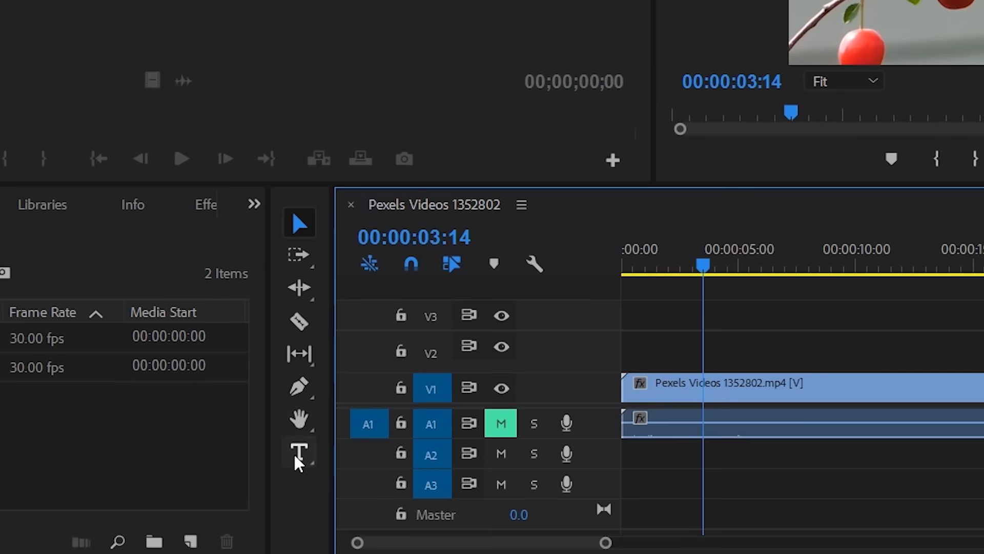
# - Add the horizontal text CHERRIES over the branch in the video frame and shift it slightly toward the frame's center
pyautogui.moveTo(298, 458); pyautogui.dragTo(397, 474)
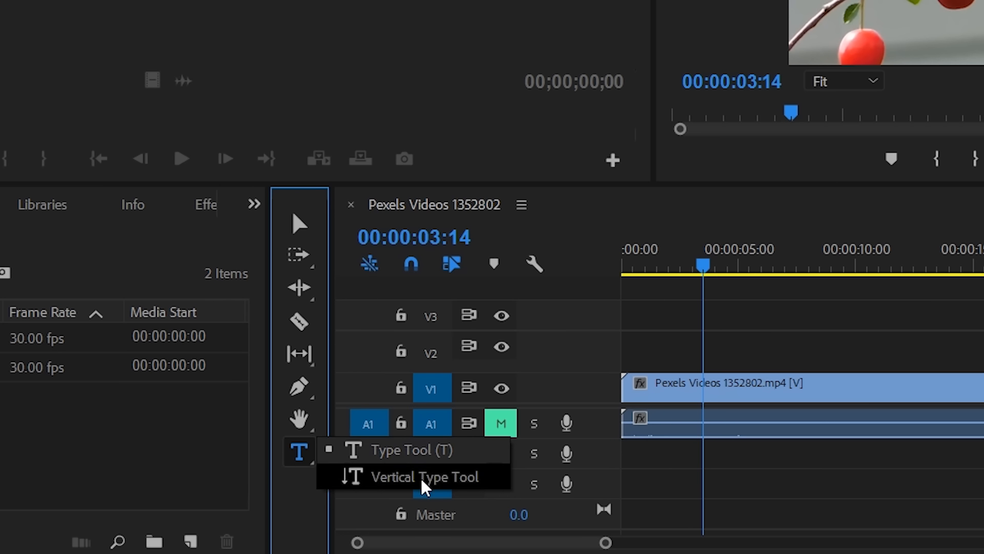
pyautogui.click(422, 453)
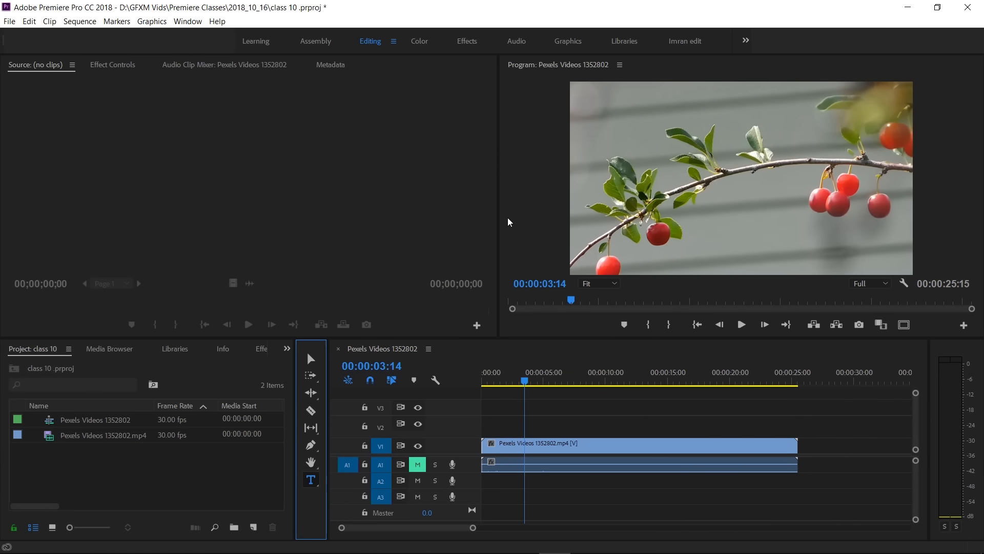
pyautogui.moveTo(499, 217); pyautogui.dragTo(270, 214)
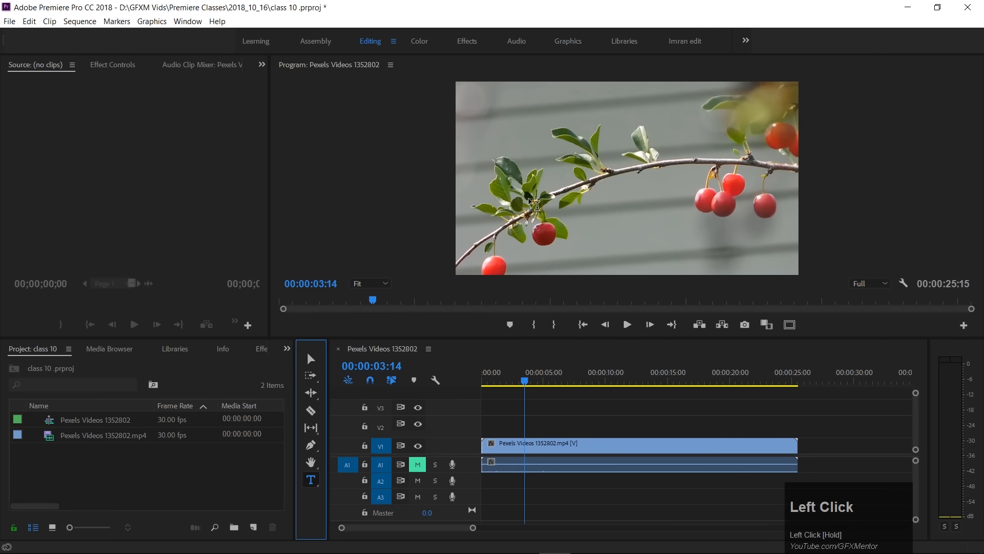
pyautogui.click(566, 185)
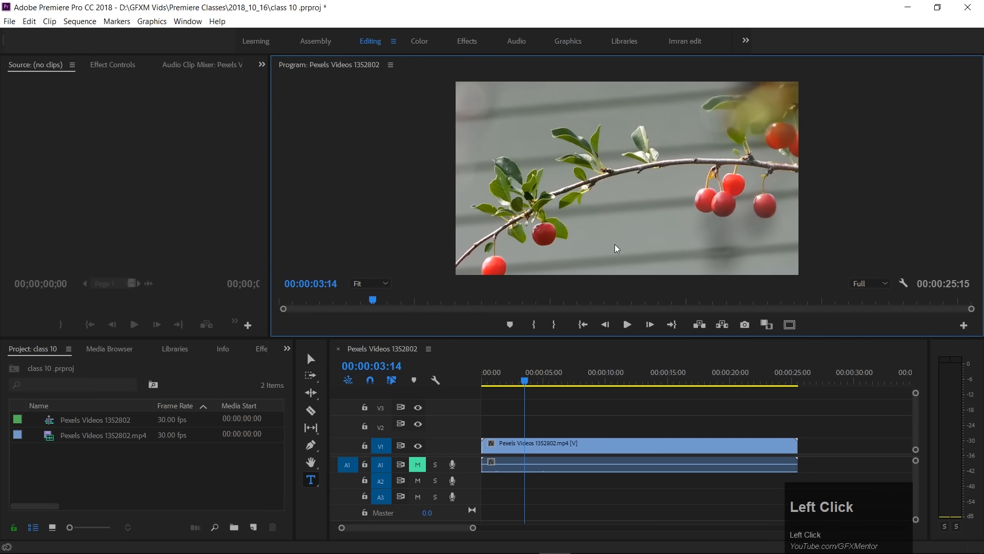
pyautogui.press('capslock')
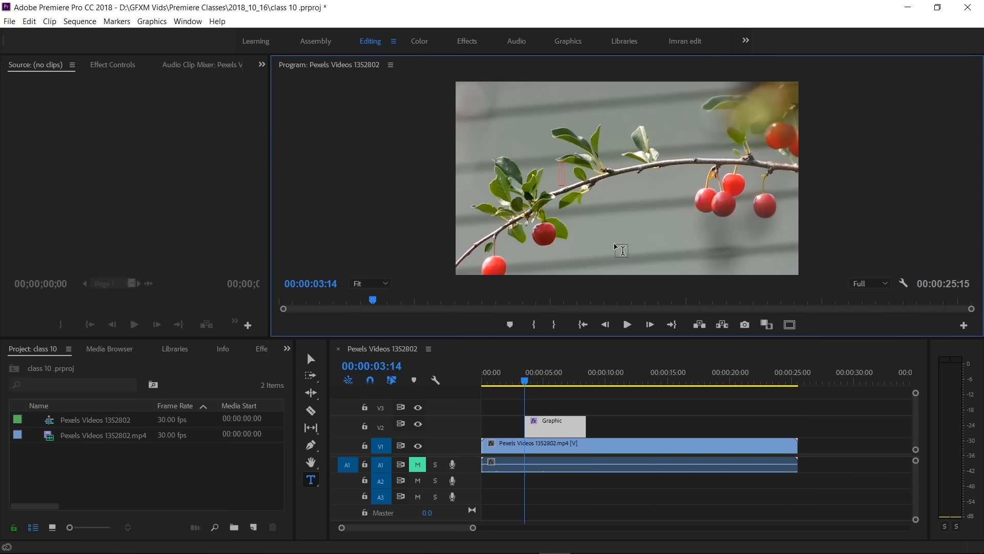
pyautogui.write('C')
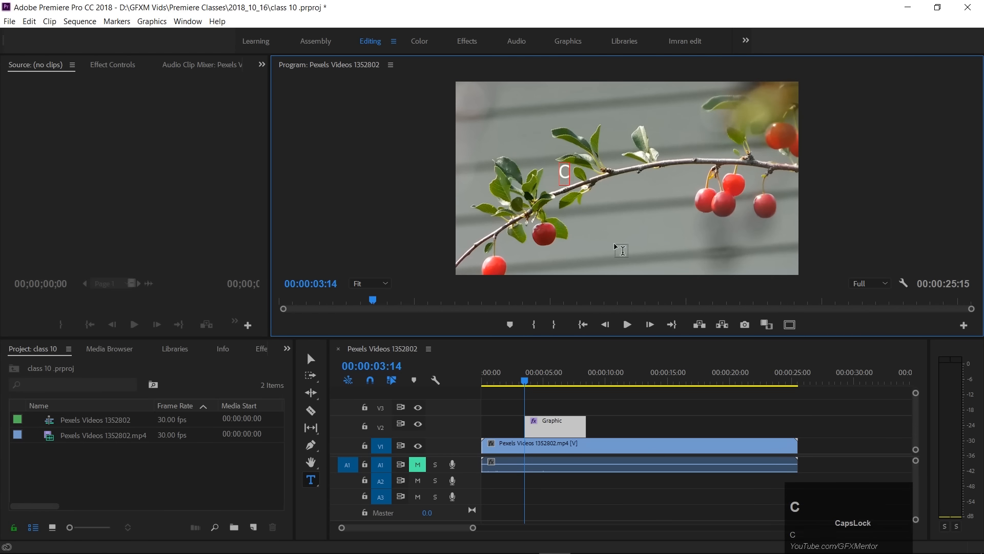
pyautogui.write('HERRIES')
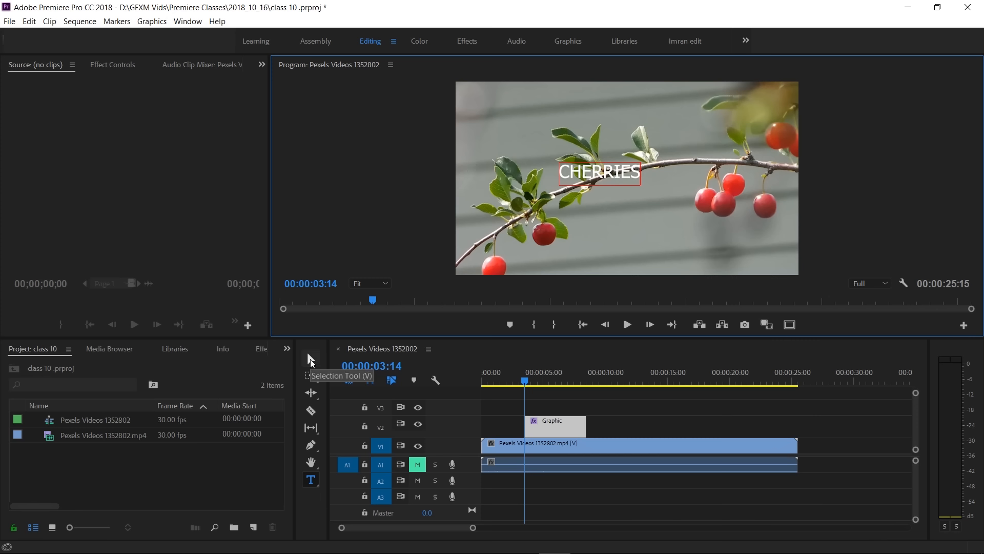
pyautogui.click(311, 360)
pyautogui.moveTo(594, 174); pyautogui.dragTo(627, 180)
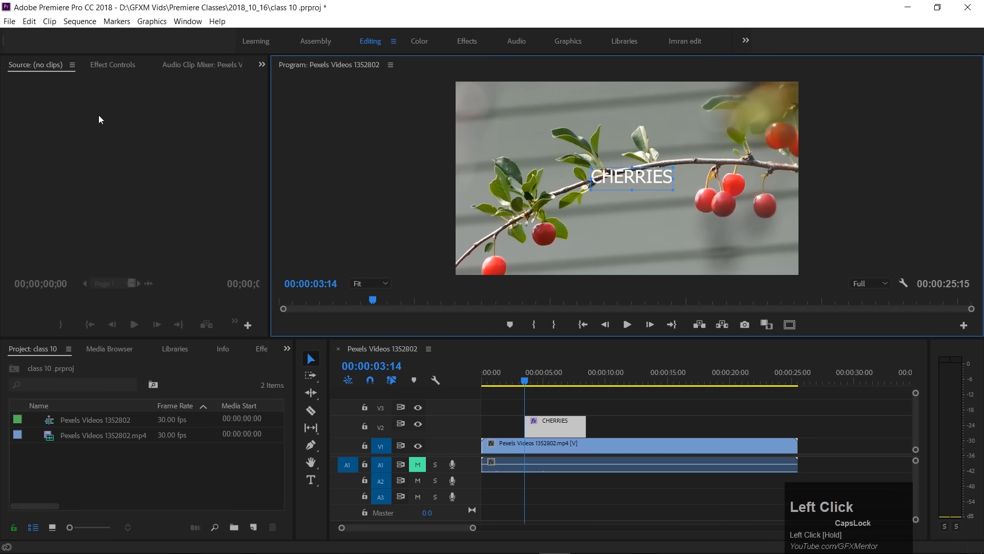
# - Change the font of the CHERRIES text to Gill Sans Ultra Bold Condensed
pyautogui.click(122, 67)
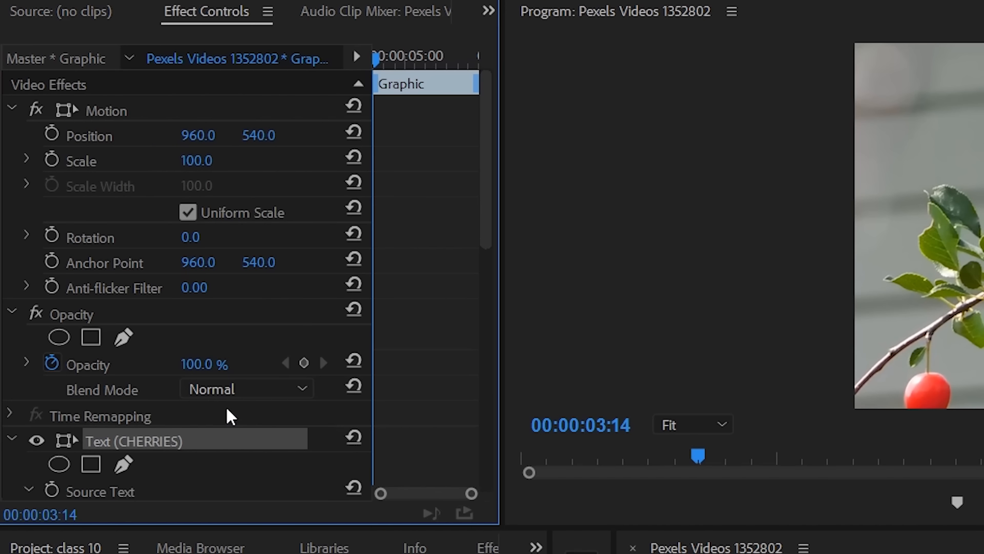
pyautogui.scroll(-5, 227, 409)
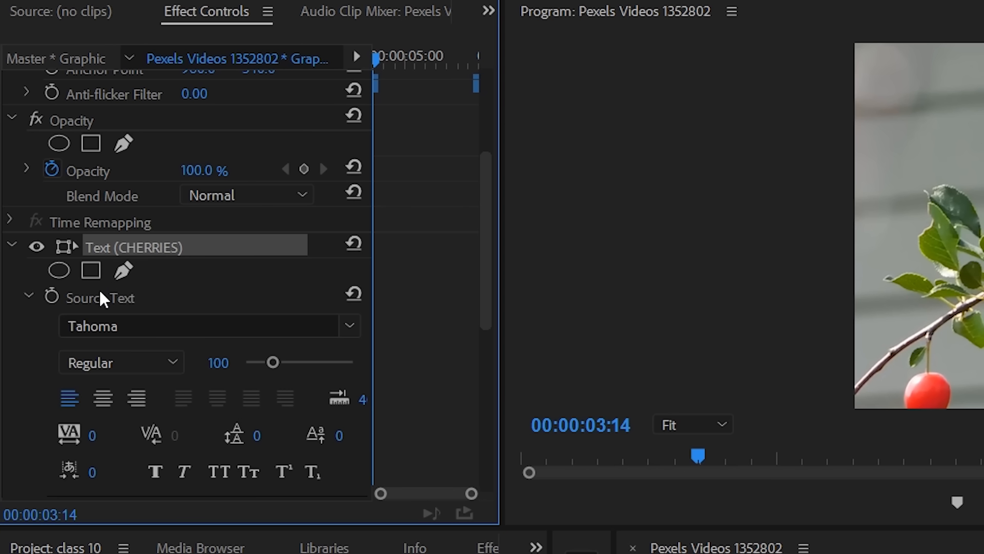
pyautogui.click(351, 325)
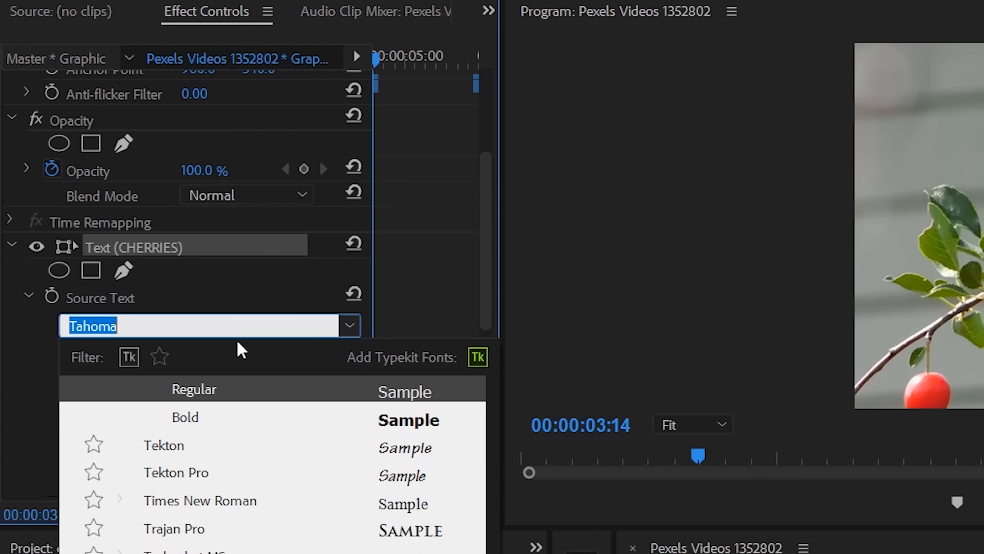
pyautogui.scroll(-15, 272, 461)
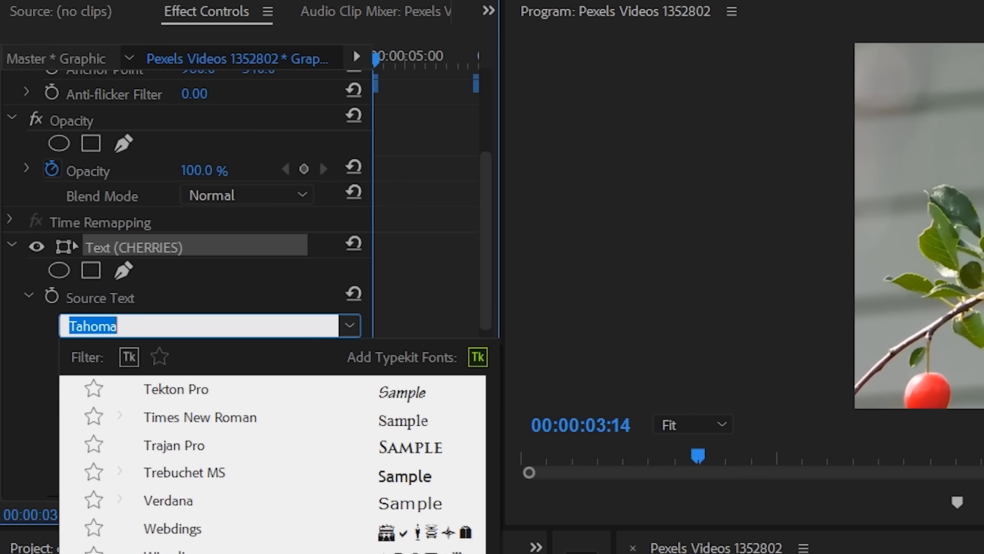
pyautogui.scroll(15, 272, 461)
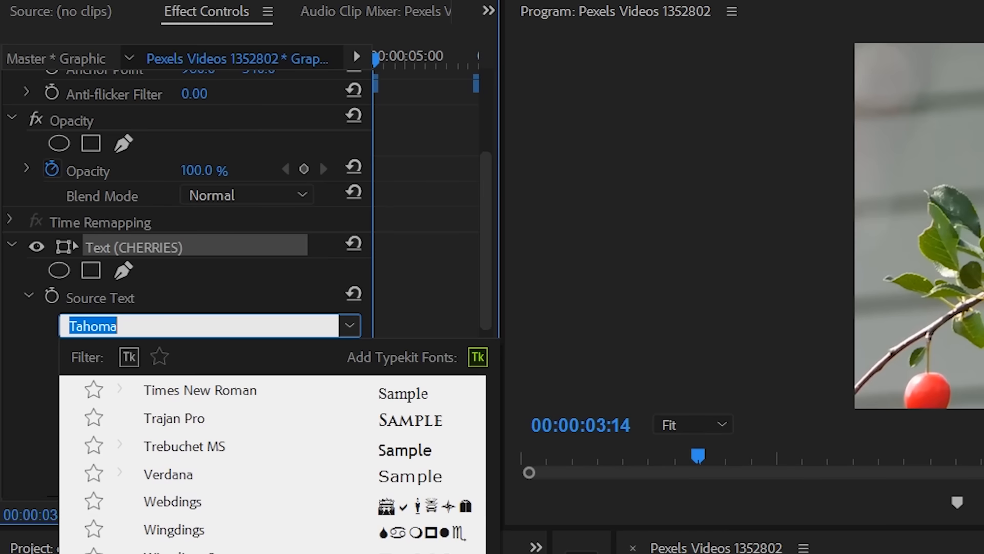
pyautogui.scroll(1, 272, 461)
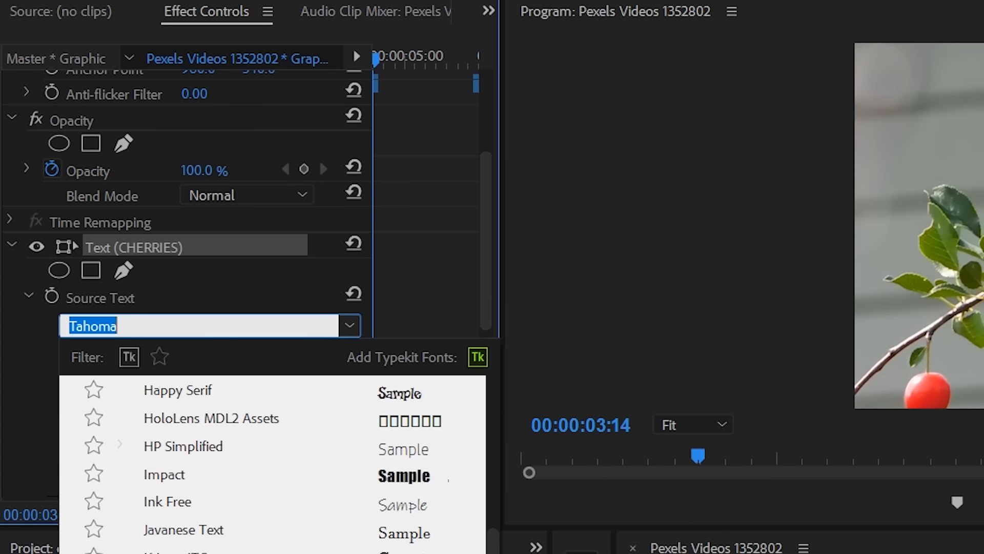
pyautogui.scroll(2, 272, 461)
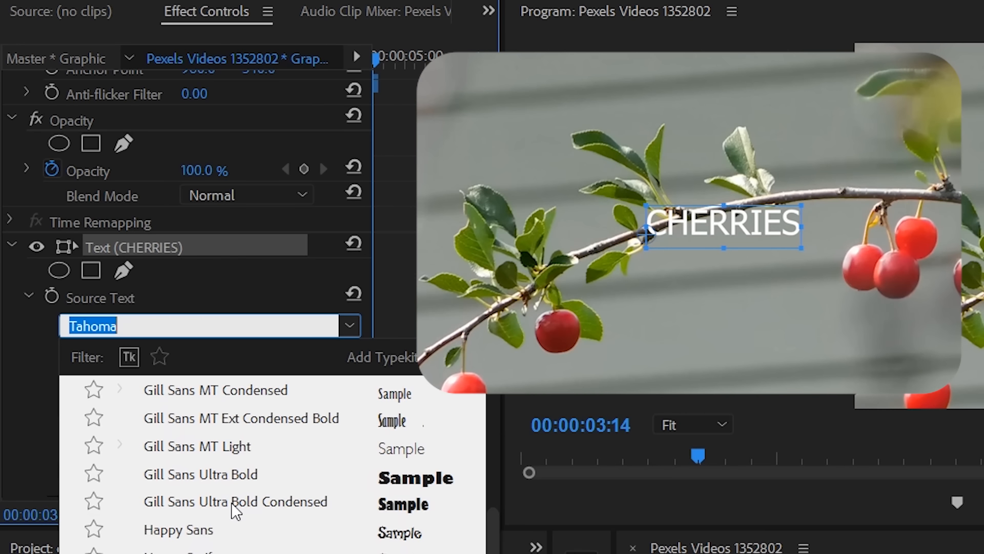
pyautogui.click(235, 503)
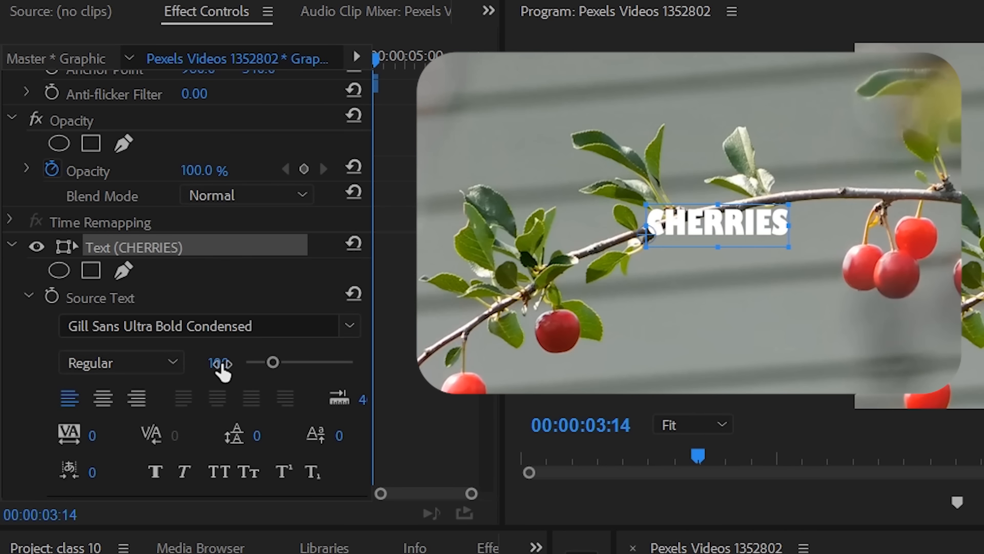
# - Try a font size of 240 on the CHERRIES text and undo the change
pyautogui.moveTo(272, 362); pyautogui.dragTo(309, 362)
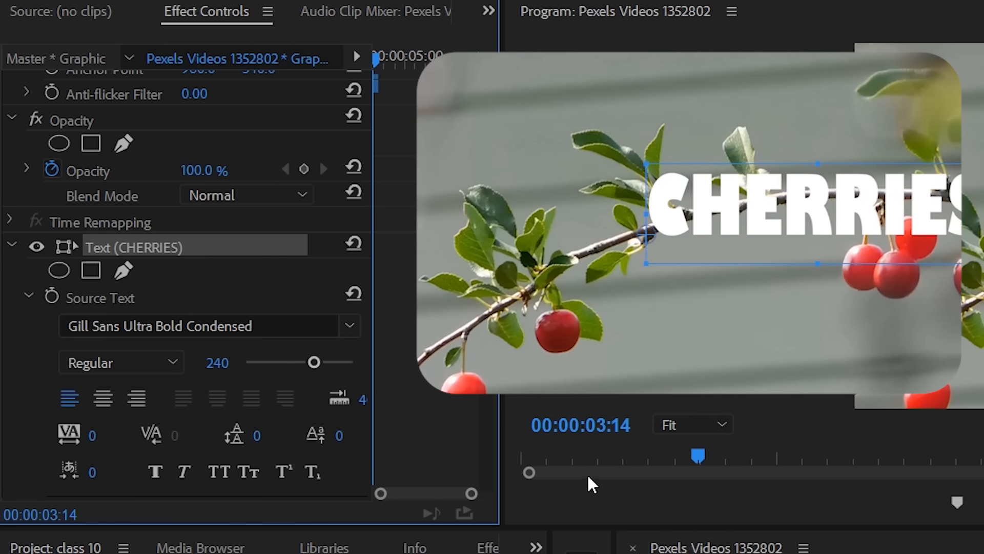
pyautogui.hotkey('ctrl', 'z')
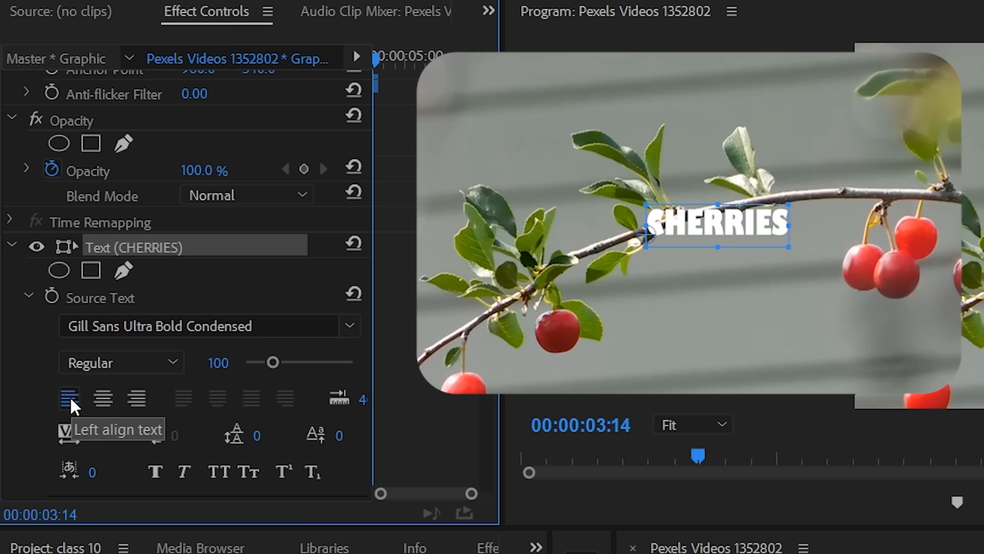
# - Center-align the CHERRIES text and place it over the branch near the middle of the frame
pyautogui.moveTo(767, 227); pyautogui.dragTo(571, 144)
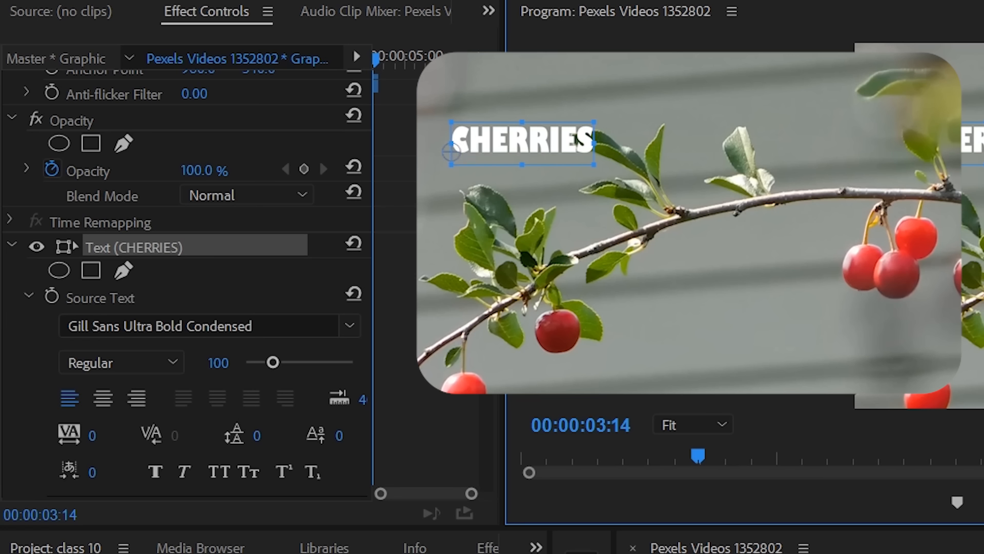
pyautogui.click(104, 398)
pyautogui.moveTo(484, 143); pyautogui.dragTo(771, 215)
# - Set the tracking of the CHERRIES text to 112 and its font size to 232
pyautogui.scroll(-3, 353, 47)
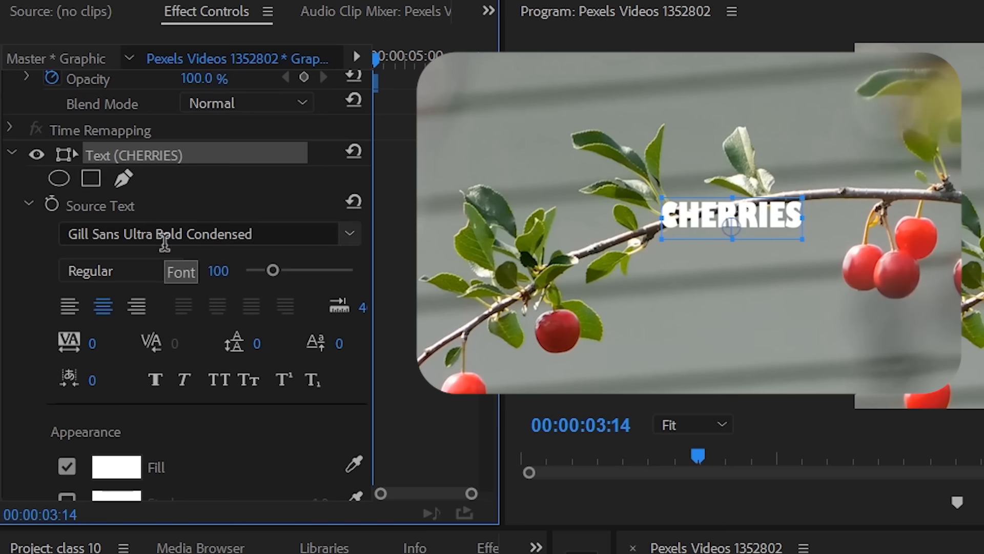
pyautogui.click(172, 271)
pyautogui.click(170, 271)
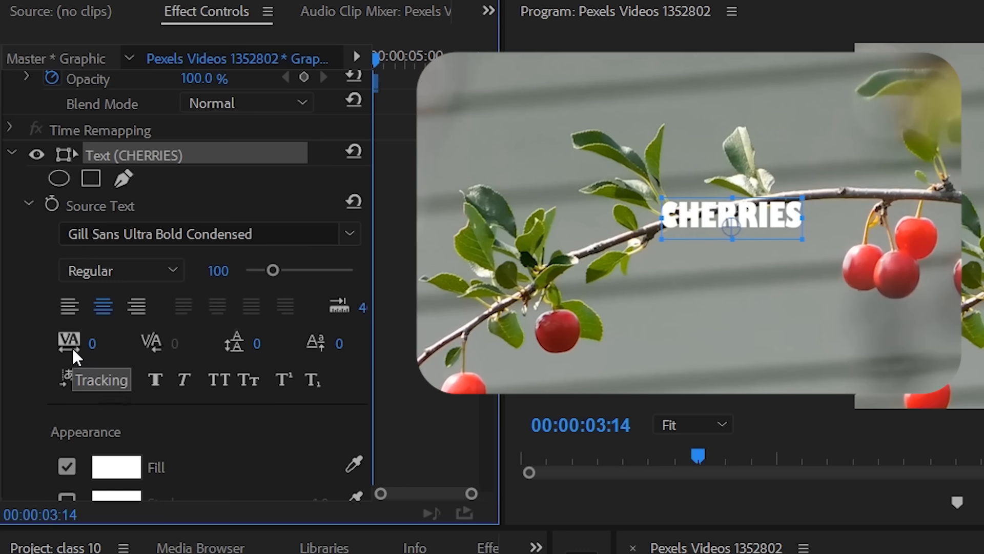
pyautogui.moveTo(72, 347)
pyautogui.mouseDown()
pyautogui.moveTo(189, 346)
pyautogui.moveTo(88, 347)
pyautogui.mouseUp()
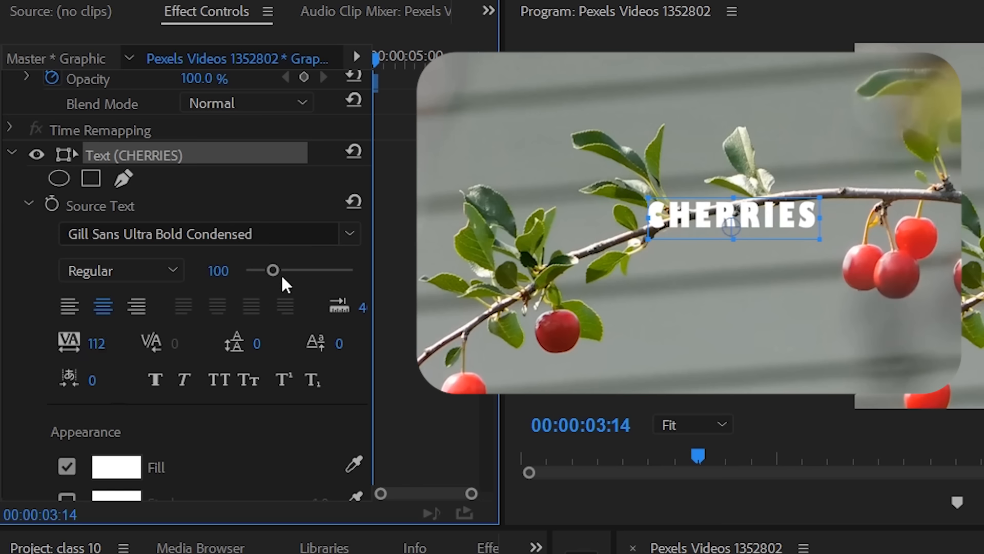
pyautogui.moveTo(275, 272); pyautogui.dragTo(299, 274)
# - Set the tracking of the CHERRIES text to 0 and move the title slightly lower in the frame
pyautogui.click(97, 343)
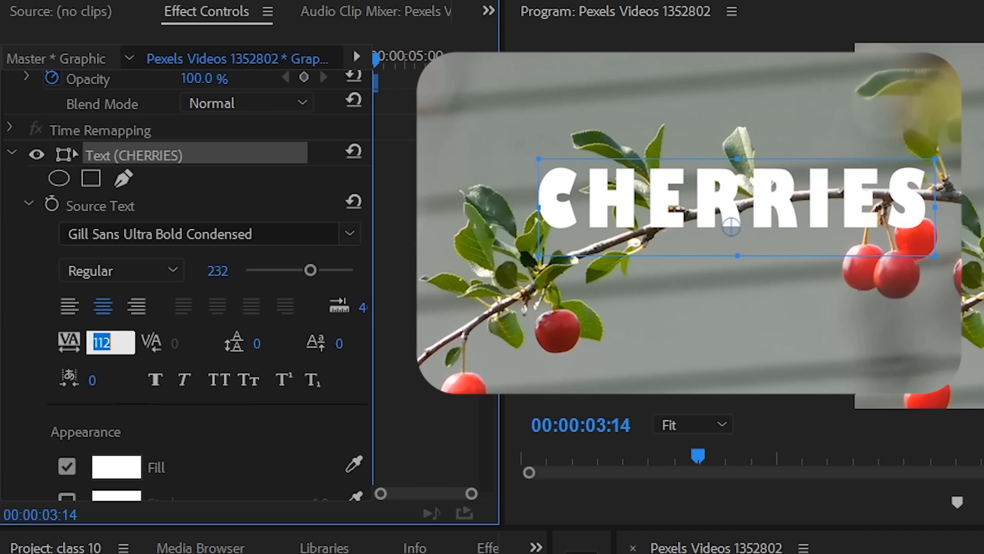
pyautogui.press('Return')
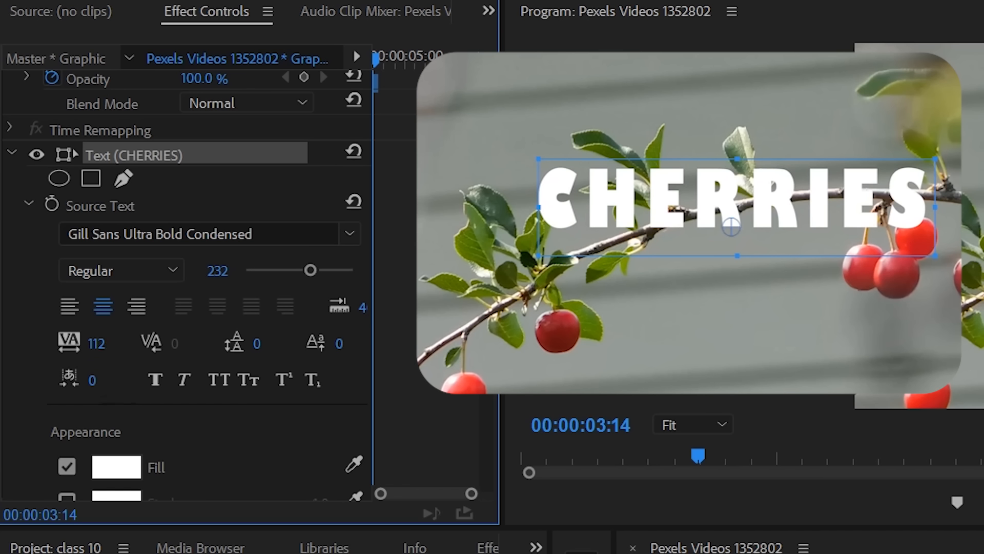
pyautogui.click(98, 343)
pyautogui.write('0')
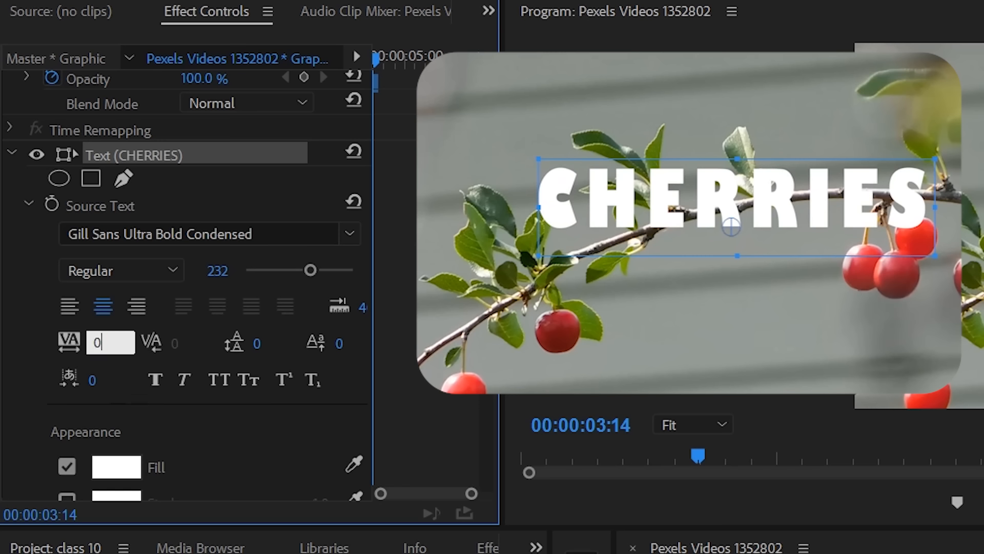
pyautogui.click(682, 308)
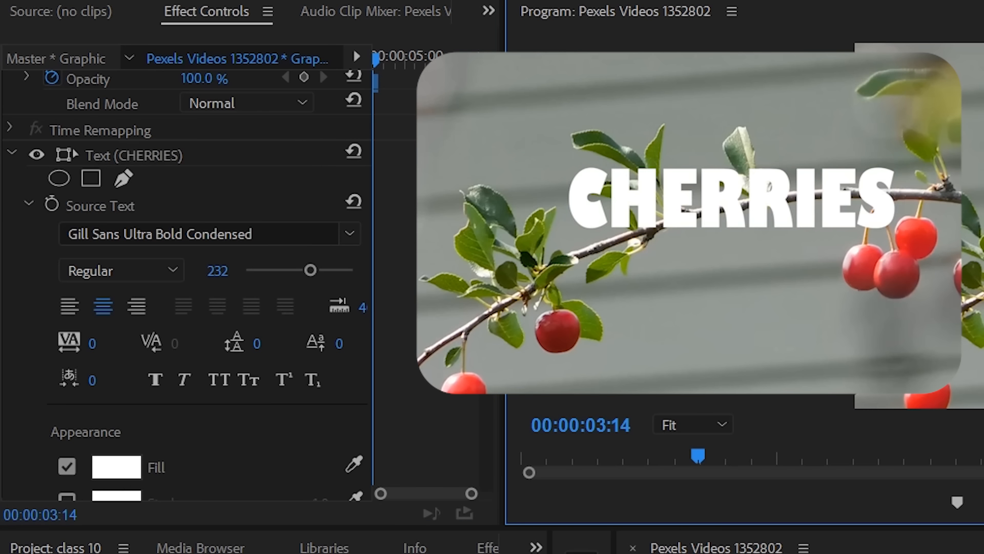
pyautogui.moveTo(722, 223)
pyautogui.mouseDown()
pyautogui.moveTo(733, 252)
pyautogui.moveTo(728, 222)
pyautogui.mouseUp()
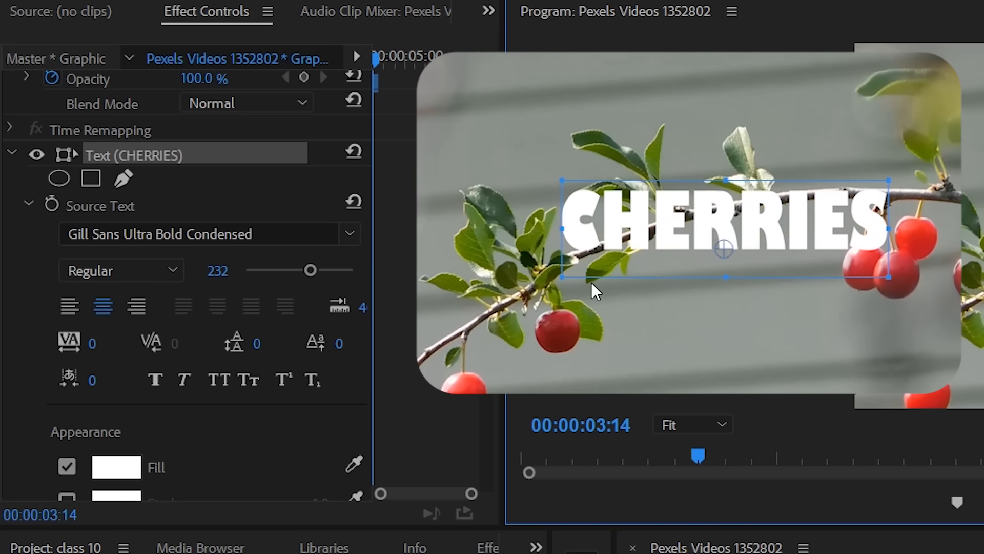
# - Set the fill of the CHERRIES text to a bright red sampled from a cherry in the video
pyautogui.scroll(-7, 348, 288)
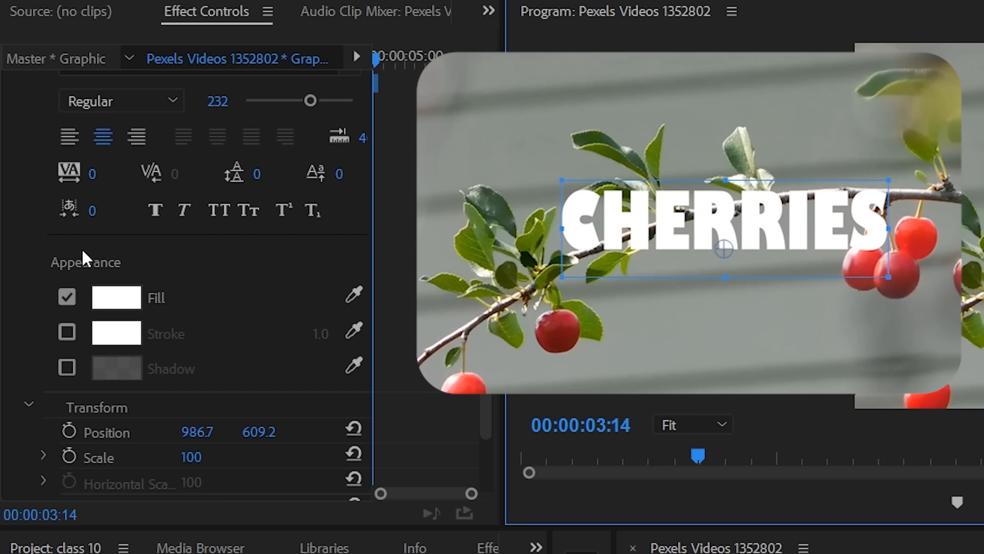
pyautogui.click(126, 301)
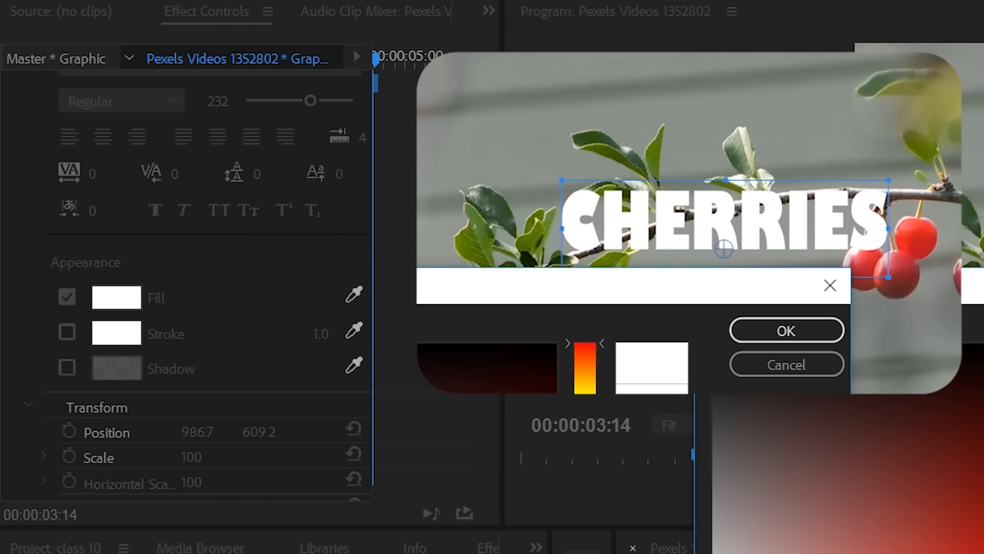
pyautogui.click(830, 371)
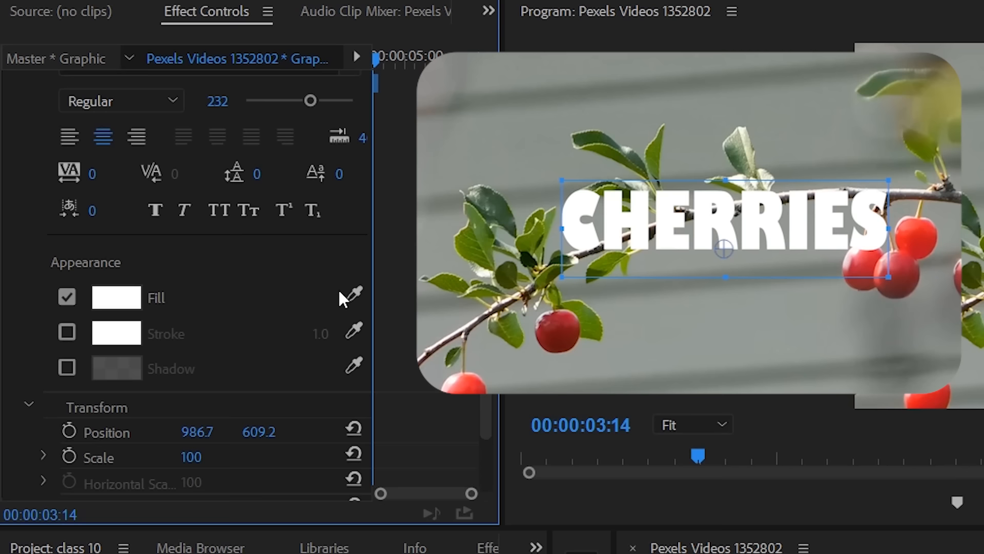
pyautogui.click(354, 294)
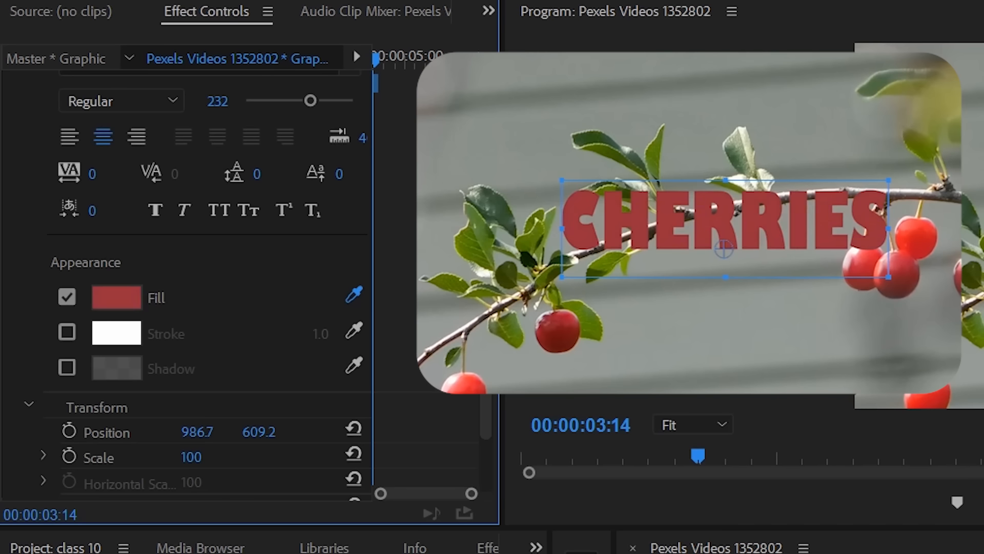
pyautogui.click(919, 235)
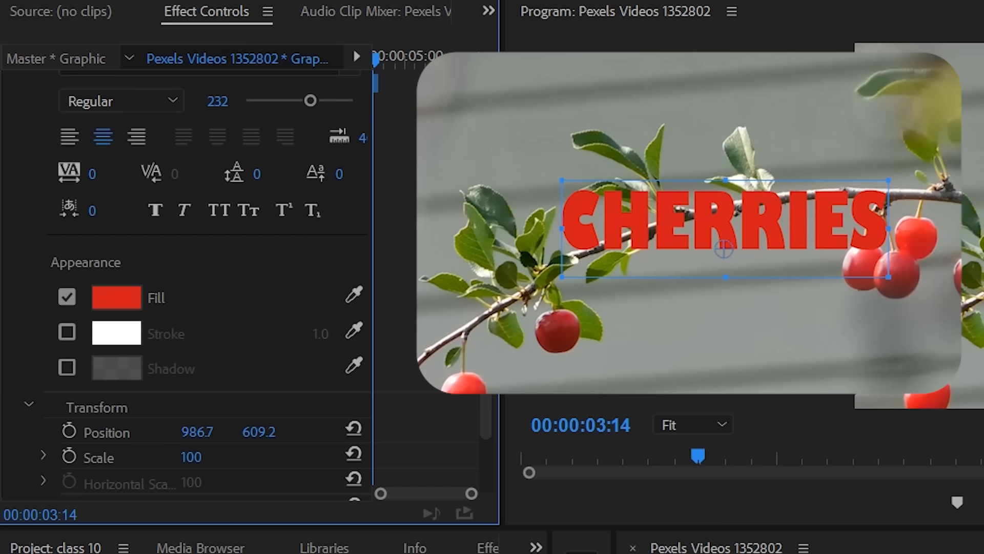
# - Set the tracking of the CHERRIES text to -25 and add a white stroke with a width of 18
pyautogui.moveTo(93, 174); pyautogui.dragTo(116, 174)
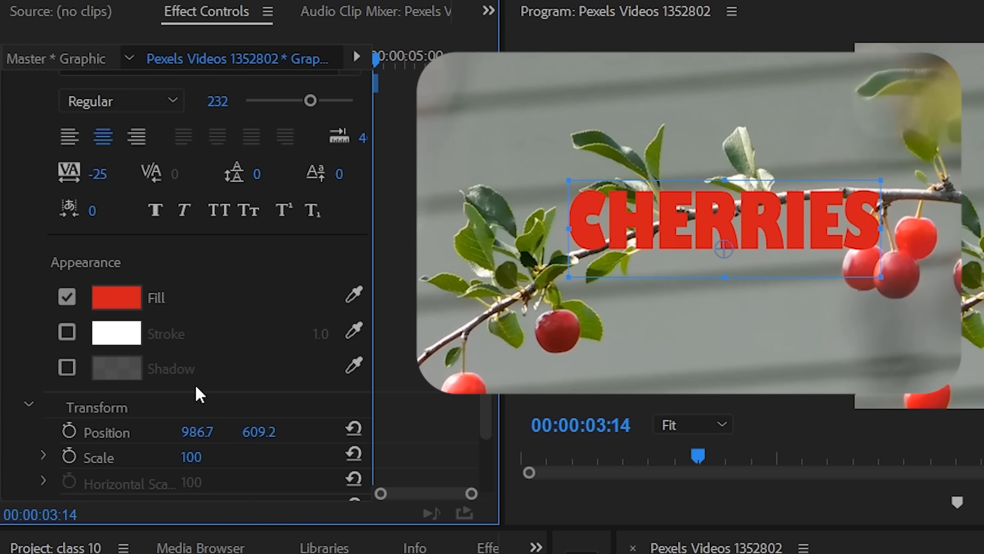
pyautogui.click(69, 329)
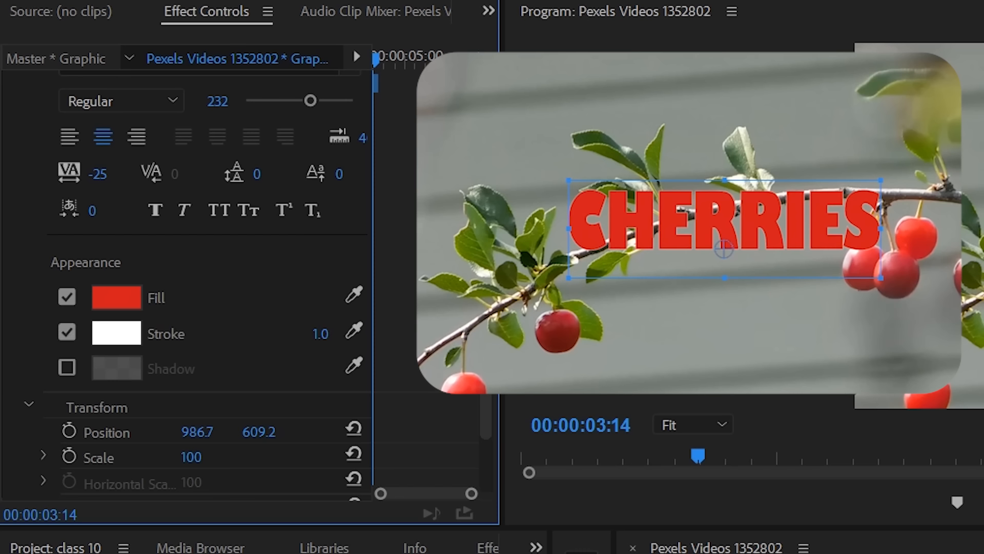
pyautogui.moveTo(321, 334)
pyautogui.mouseDown()
pyautogui.moveTo(343, 334)
pyautogui.moveTo(296, 333)
pyautogui.mouseUp()
pyautogui.moveTo(321, 333); pyautogui.dragTo(329, 334)
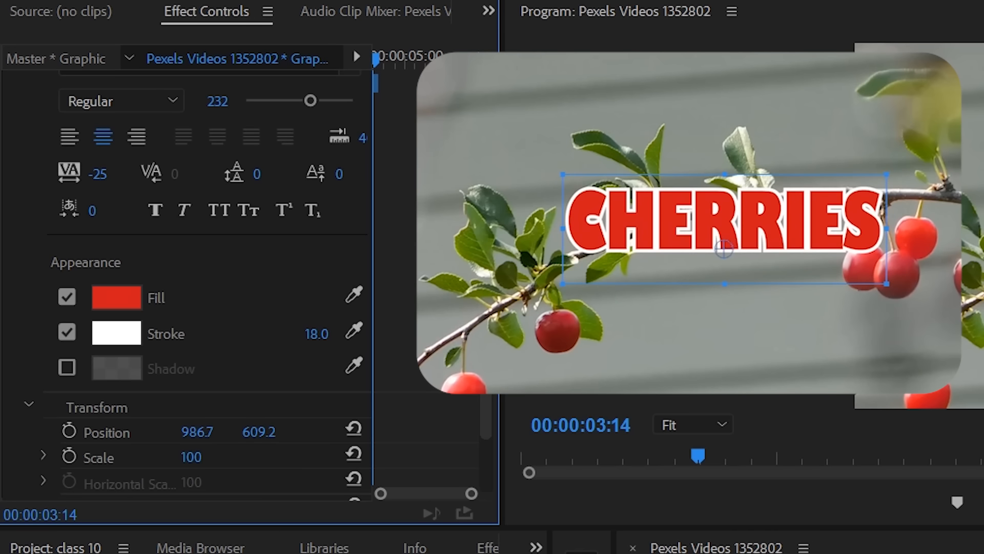
pyautogui.click(318, 333)
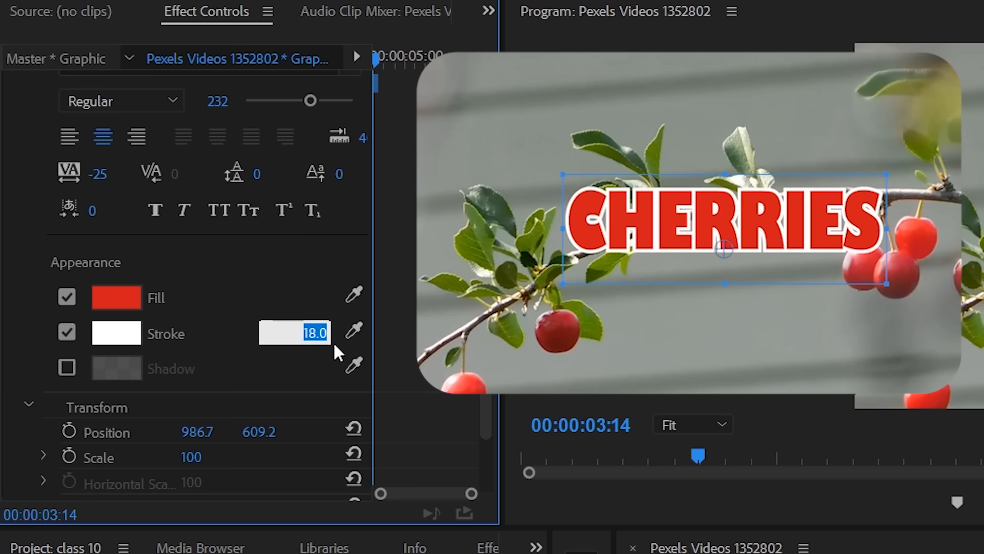
pyautogui.click(215, 337)
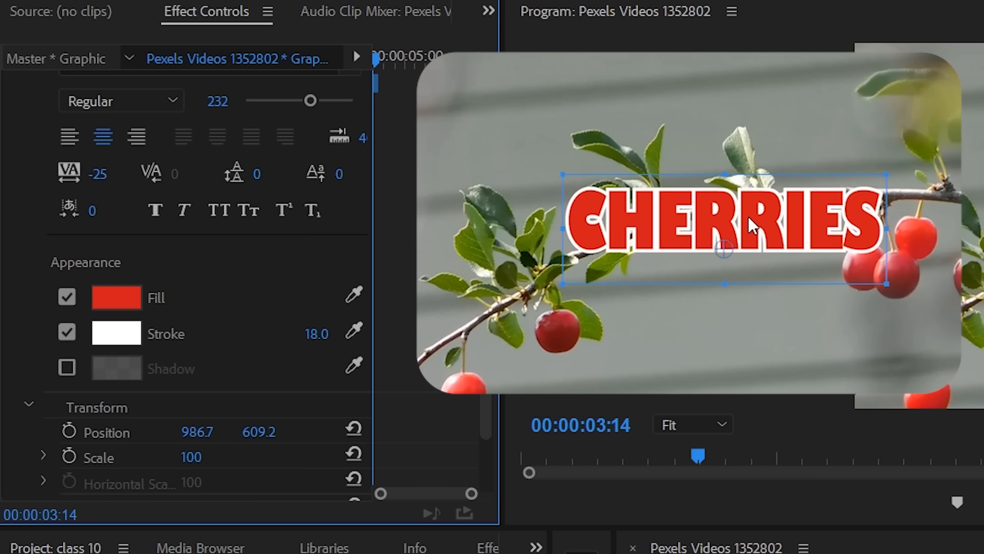
# - Move the CHERRIES title slightly lower to about position 993.8, 630.3 and turn on its shadow
pyautogui.moveTo(749, 216); pyautogui.dragTo(750, 224)
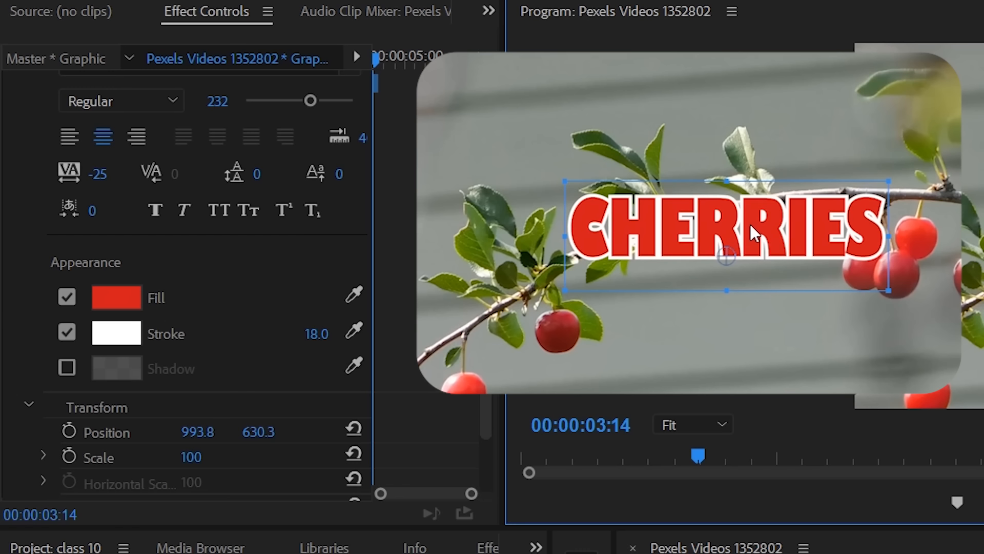
pyautogui.scroll(-3, 201, 390)
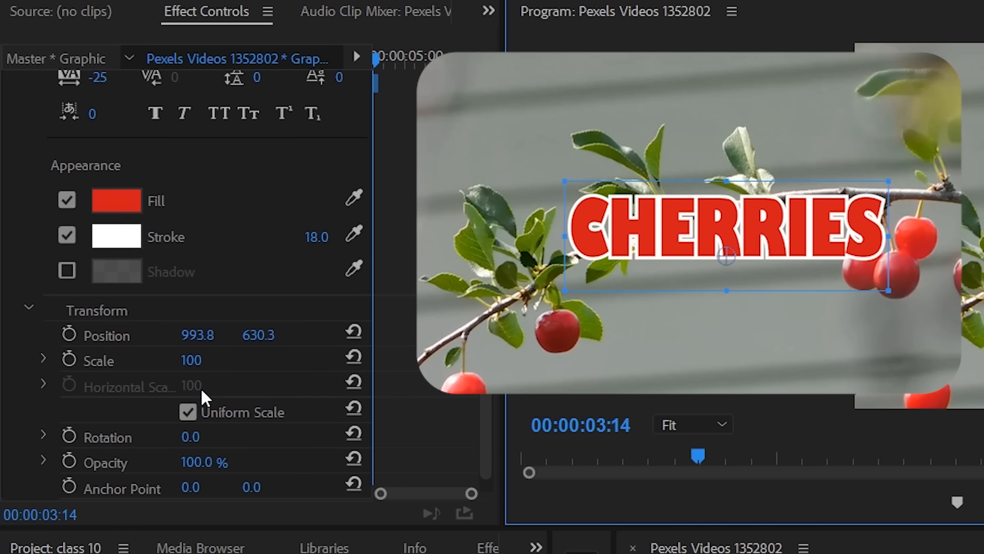
pyautogui.click(67, 269)
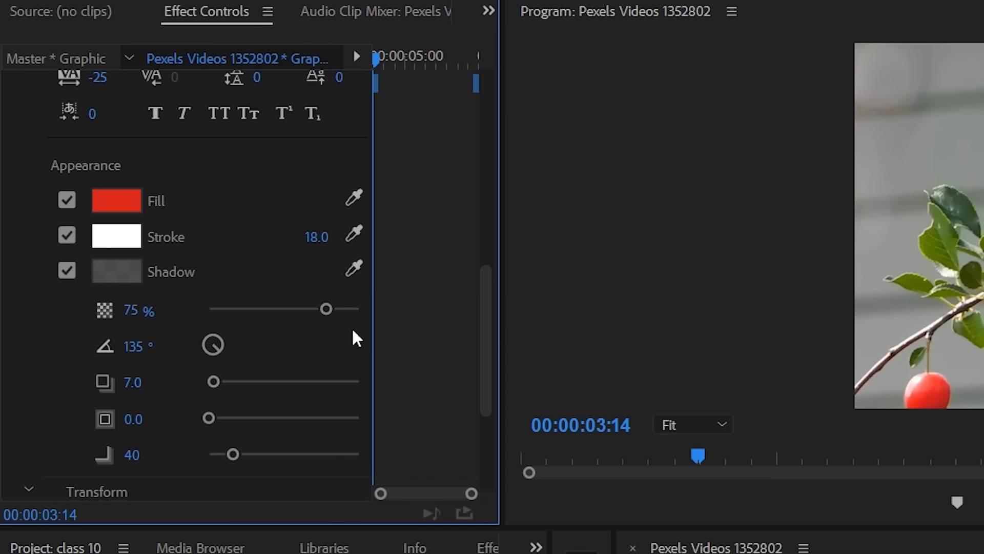
pyautogui.moveTo(505, 359); pyautogui.dragTo(674, 359)
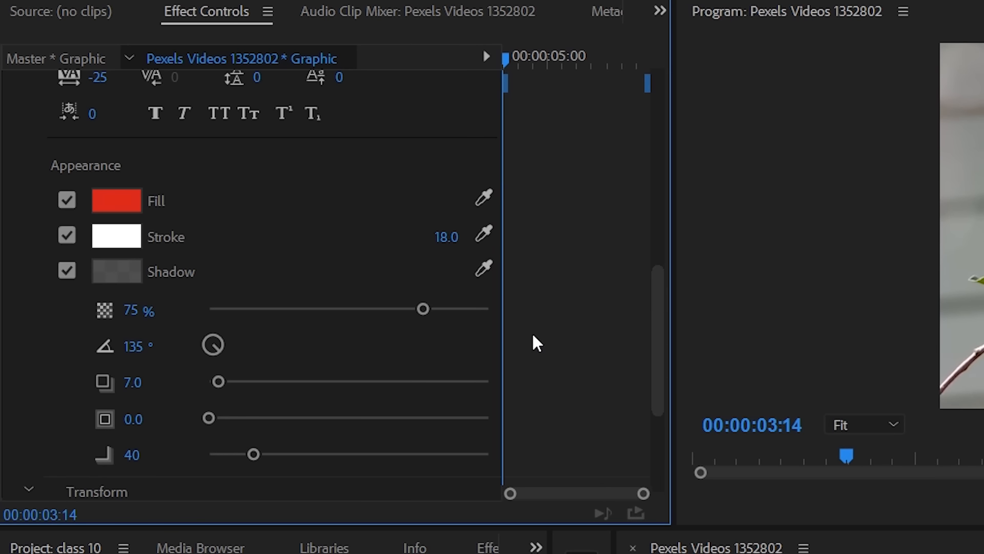
pyautogui.scroll(-4, 397, 341)
pyautogui.scroll(1, 401, 343)
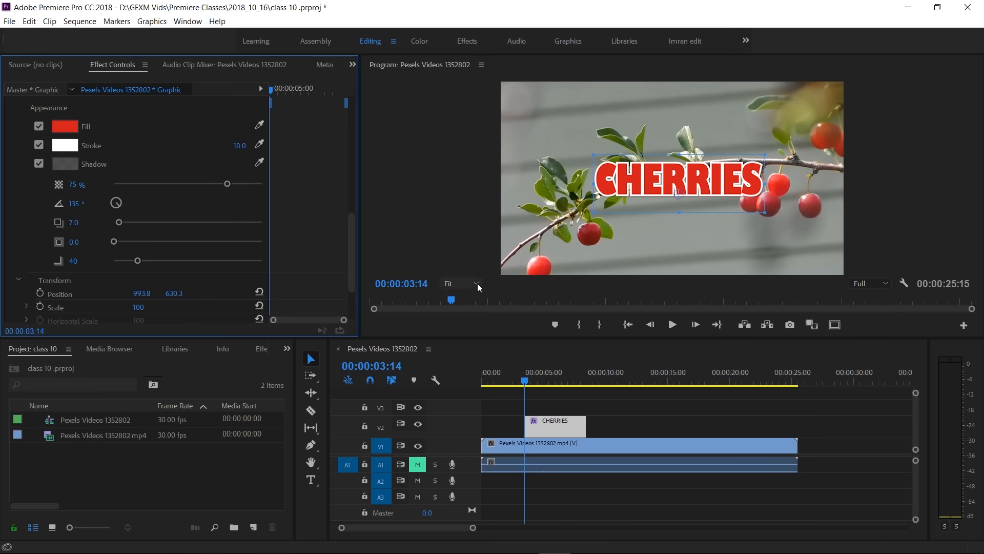
# - Compare the CHERRIES text without and with its shadow at 100% preview magnification, leaving the shadow on
pyautogui.click(477, 284)
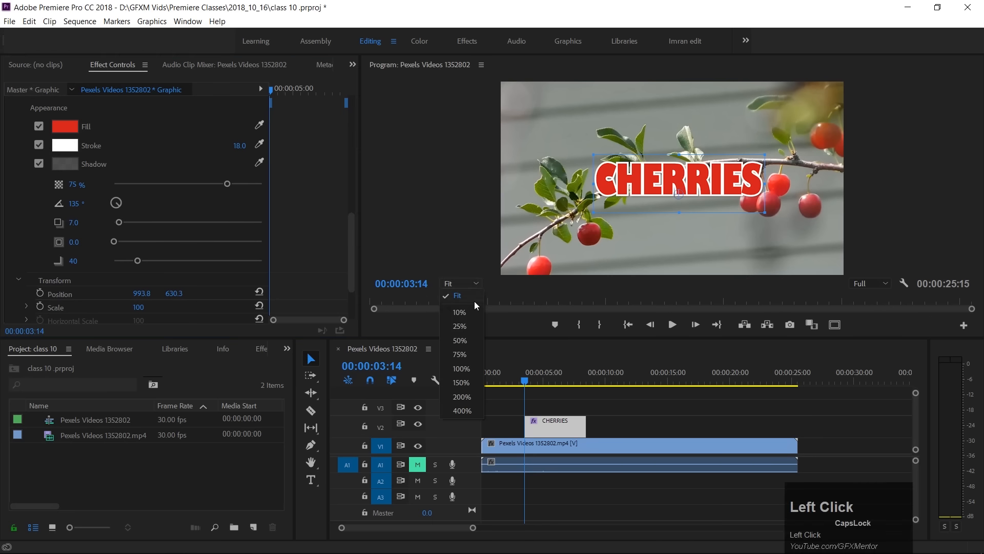
pyautogui.click(461, 369)
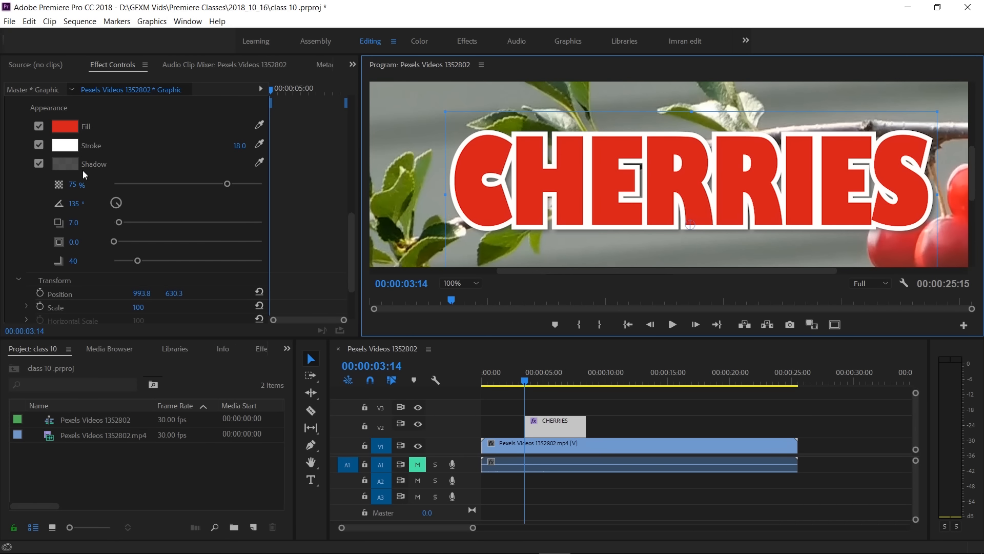
pyautogui.click(39, 164)
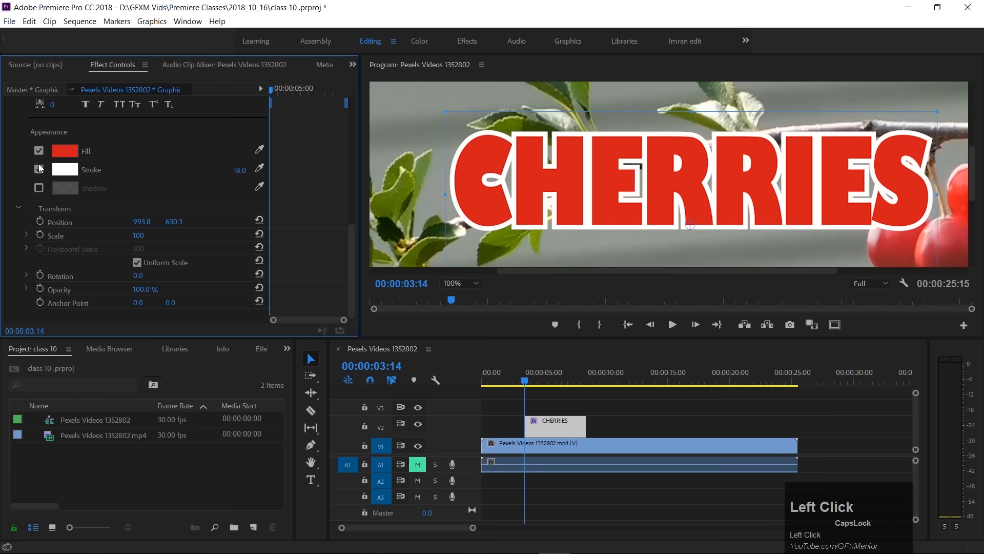
pyautogui.click(38, 188)
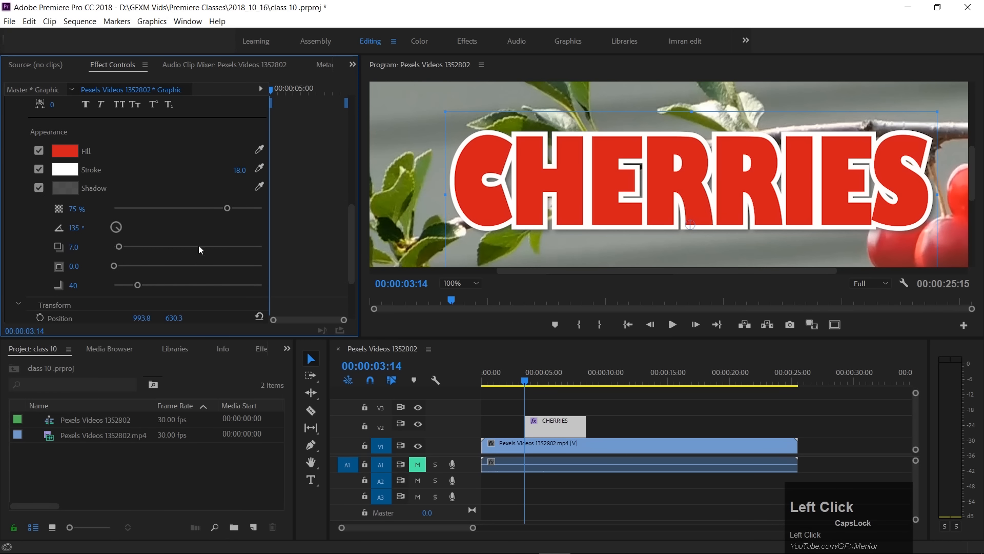
# - Set the opacity of the CHERRIES text's shadow to 77% and its angle to 180°
pyautogui.moveTo(227, 210)
pyautogui.mouseDown()
pyautogui.moveTo(356, 208)
pyautogui.moveTo(83, 208)
pyautogui.moveTo(291, 208)
pyautogui.moveTo(229, 208)
pyautogui.mouseUp()
pyautogui.moveTo(121, 231)
pyautogui.mouseDown()
pyautogui.moveTo(109, 231)
pyautogui.moveTo(109, 220)
pyautogui.moveTo(127, 240)
pyautogui.moveTo(117, 248)
pyautogui.mouseUp()
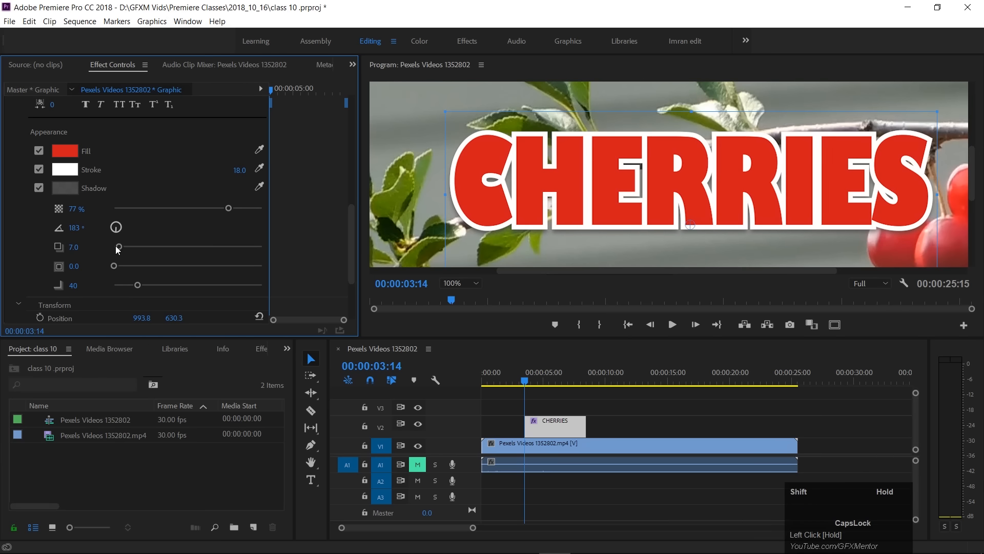
pyautogui.click(75, 228)
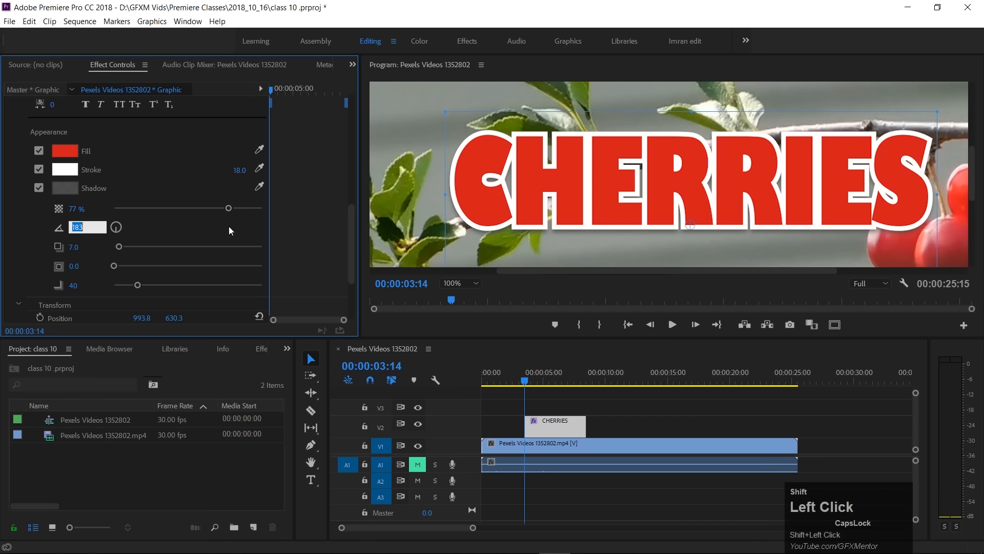
pyautogui.write('1')
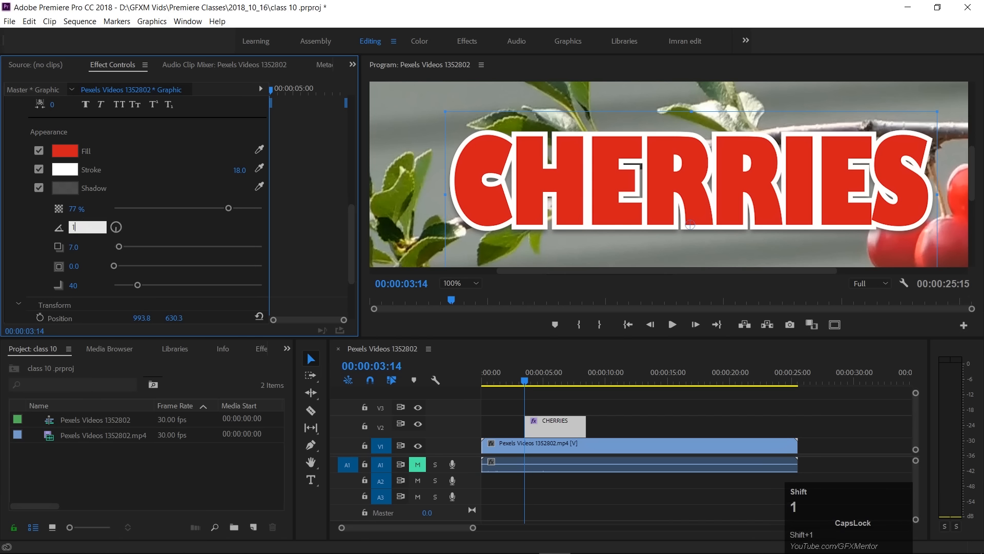
pyautogui.write('80')
pyautogui.press('Return')
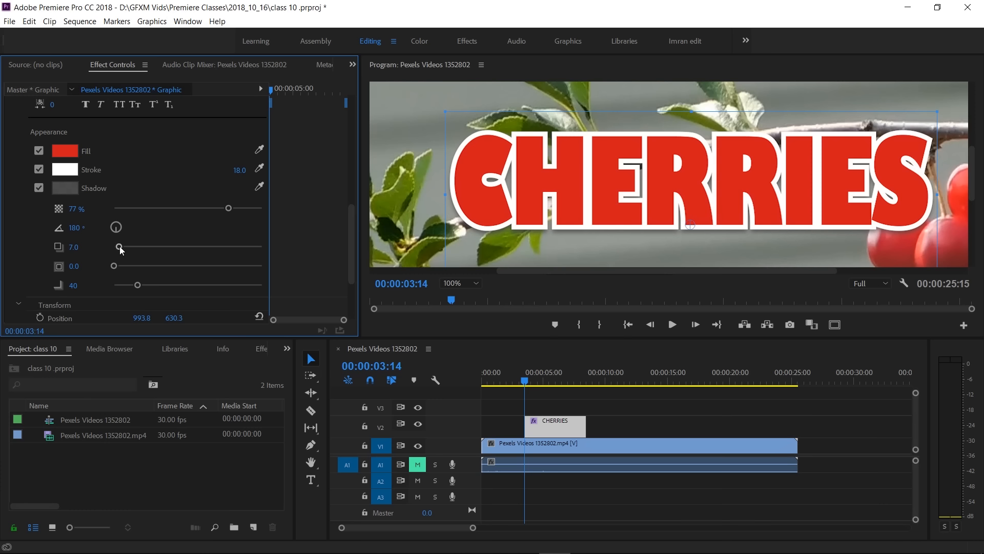
# - Set the text shadow's distance to 15.5, its blur to 52 and its opacity to 90%
pyautogui.moveTo(119, 246)
pyautogui.mouseDown()
pyautogui.moveTo(150, 247)
pyautogui.moveTo(124, 246)
pyautogui.moveTo(136, 246)
pyautogui.mouseUp()
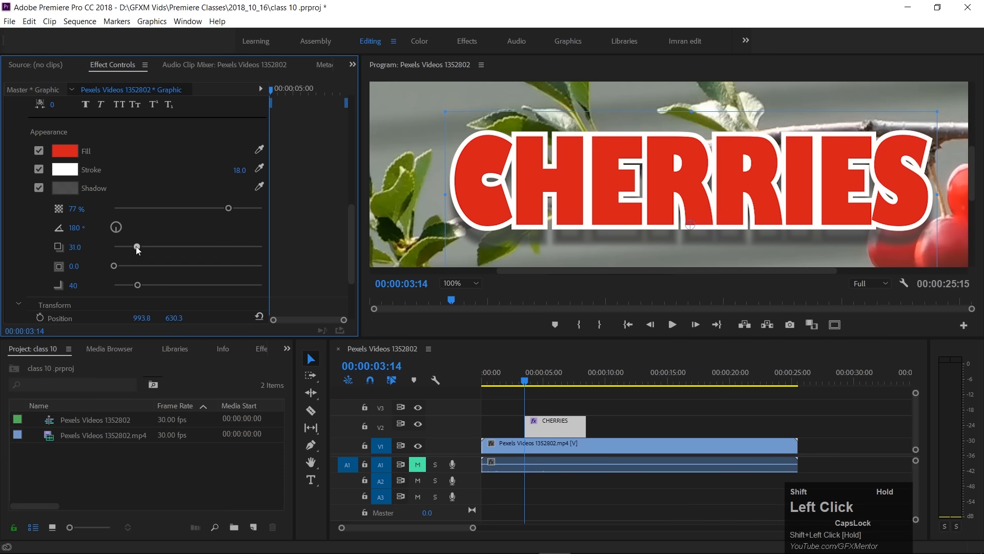
pyautogui.moveTo(138, 250); pyautogui.dragTo(126, 250)
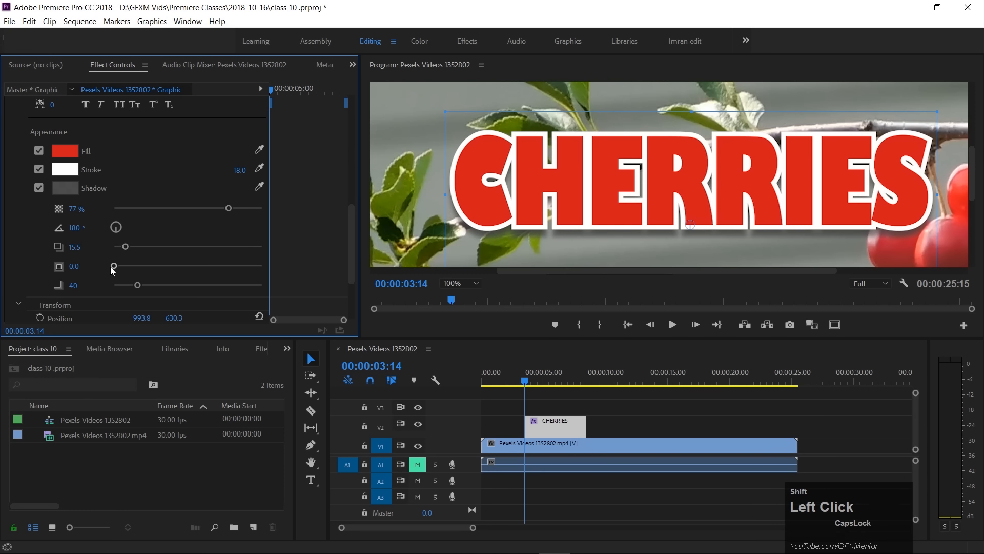
pyautogui.moveTo(114, 265); pyautogui.dragTo(97, 286)
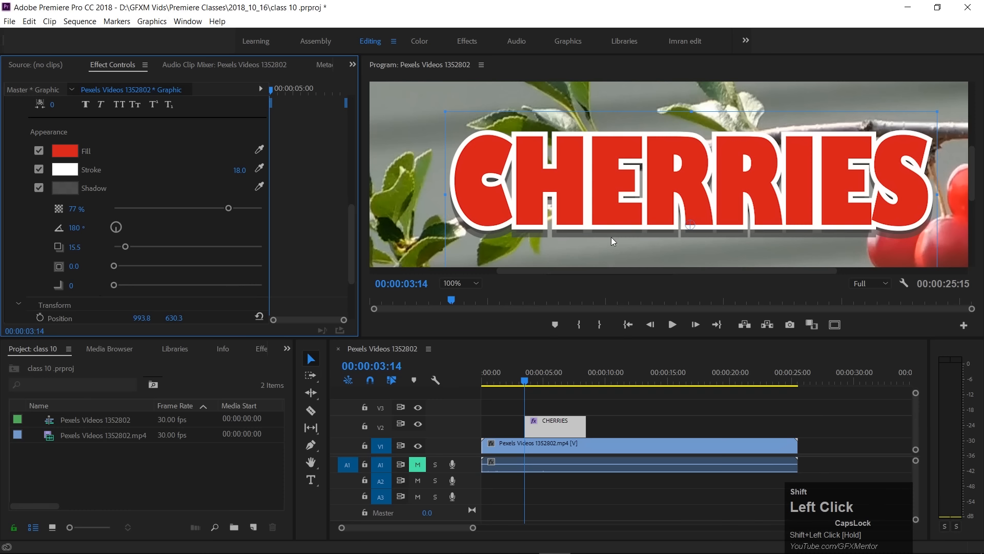
pyautogui.moveTo(114, 284); pyautogui.dragTo(145, 285)
pyautogui.moveTo(228, 206)
pyautogui.mouseDown()
pyautogui.moveTo(259, 208)
pyautogui.moveTo(248, 212)
pyautogui.mouseUp()
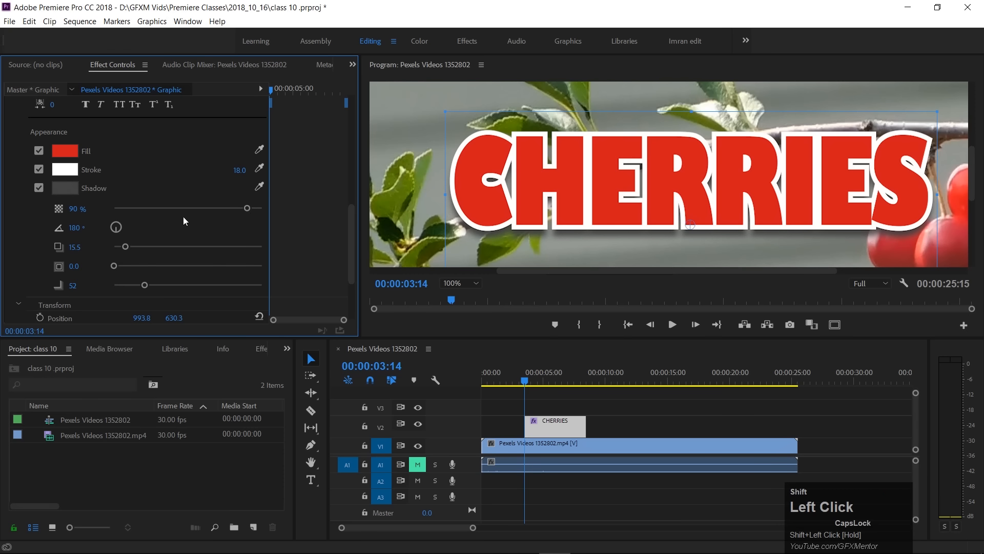
# - Change the text shadow's color to dark red 450101
pyautogui.click(73, 190)
pyautogui.moveTo(483, 355); pyautogui.dragTo(540, 283)
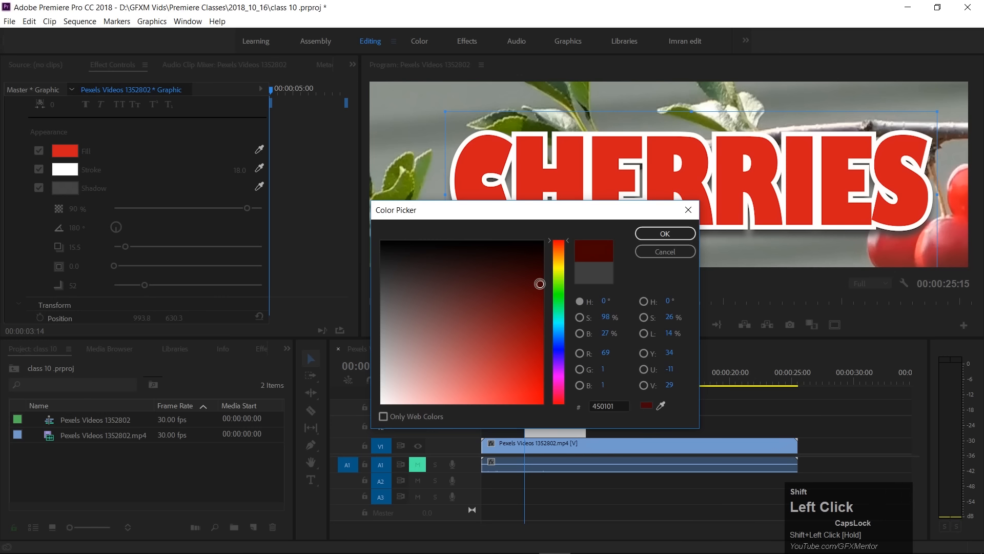
pyautogui.click(665, 233)
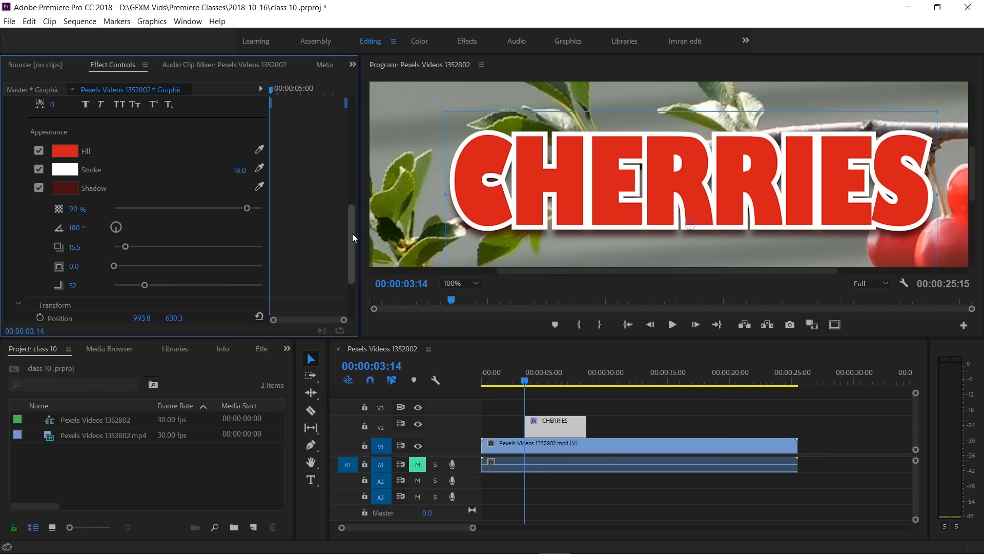
# - Move the CHERRIES clip to the start of the sequence and extend it to the end of the cherry video
pyautogui.moveTo(352, 233); pyautogui.dragTo(352, 253)
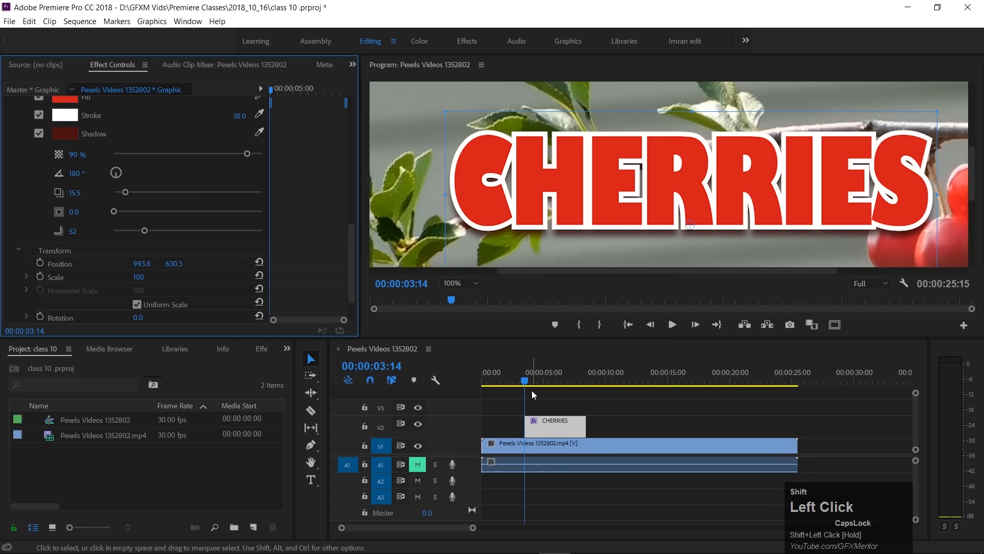
pyautogui.click(460, 382)
pyautogui.press('Home')
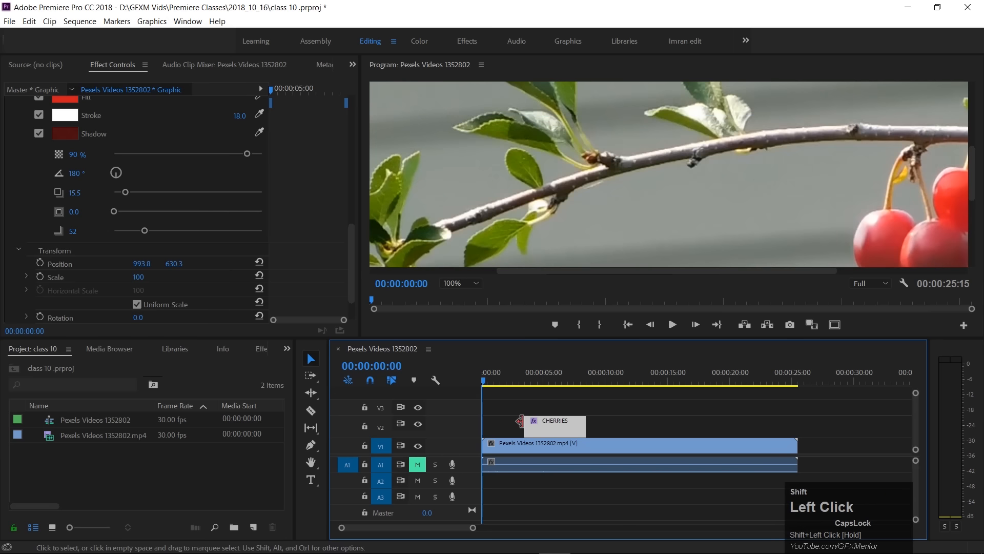
pyautogui.click(475, 284)
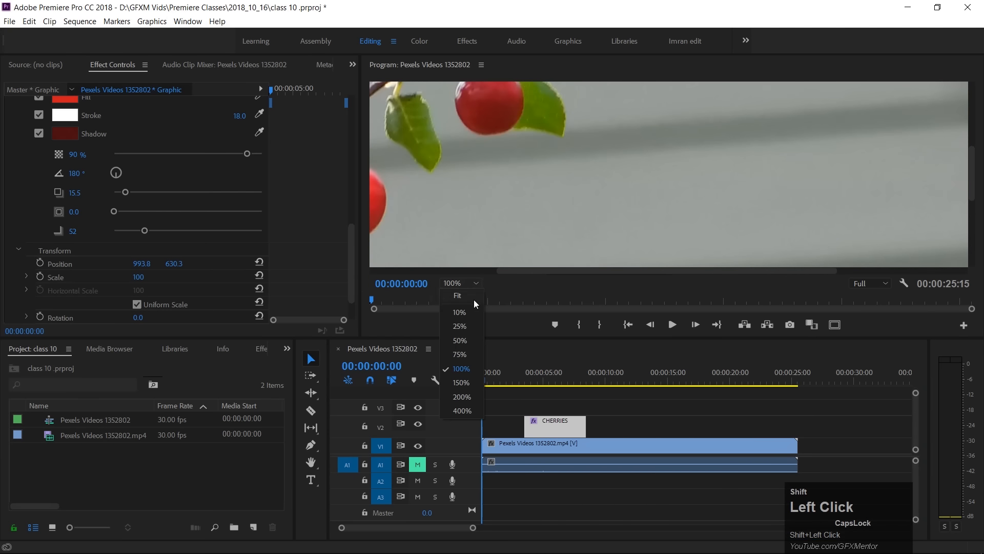
pyautogui.click(473, 299)
pyautogui.moveTo(514, 382)
pyautogui.mouseDown()
pyautogui.moveTo(598, 382)
pyautogui.moveTo(522, 382)
pyautogui.mouseUp()
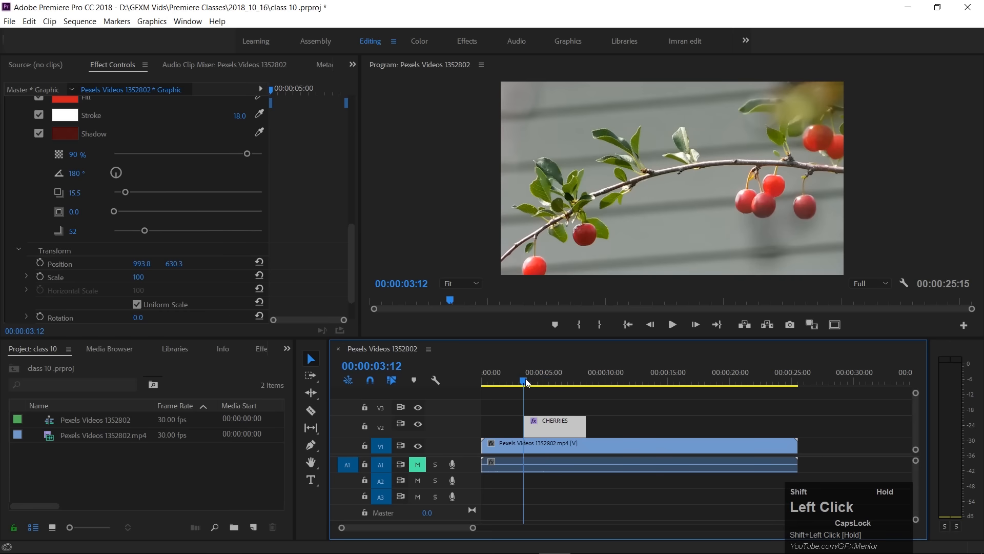
pyautogui.moveTo(556, 427); pyautogui.dragTo(517, 430)
pyautogui.moveTo(510, 383)
pyautogui.mouseDown()
pyautogui.moveTo(478, 385)
pyautogui.moveTo(539, 384)
pyautogui.moveTo(494, 384)
pyautogui.mouseUp()
pyautogui.moveTo(546, 430); pyautogui.dragTo(798, 427)
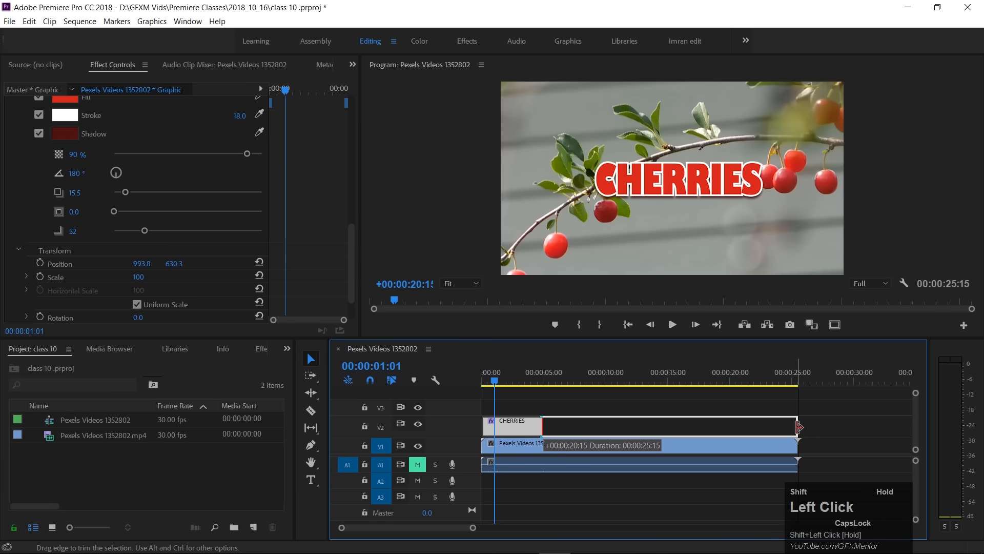
# - Play the start of the sequence to preview the title over the video, and park the playhead at 00:00:02:13
pyautogui.hotkey('shift', 'space')
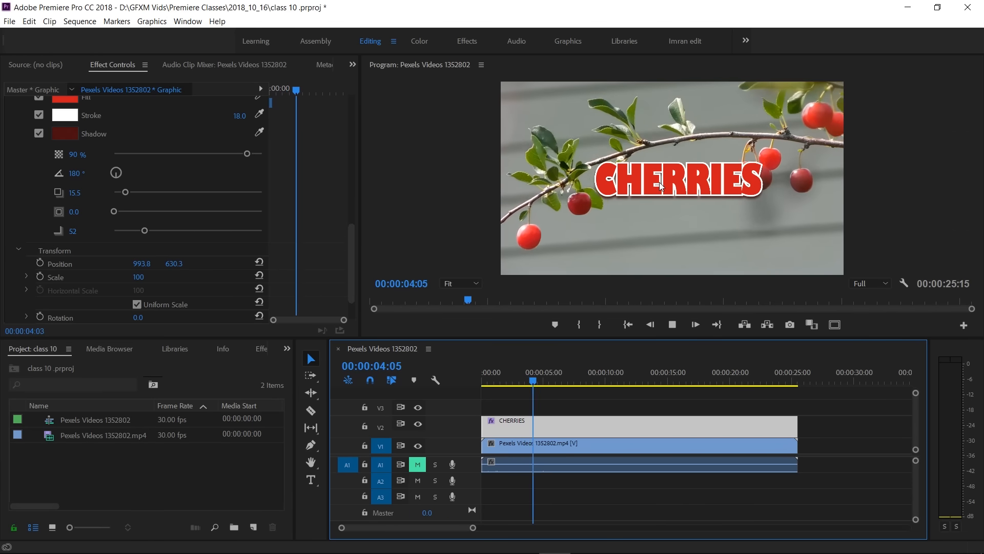
pyautogui.keyDown('shift'); pyautogui.click(487, 382); pyautogui.keyUp('shift')
pyautogui.hotkey('shift', 'space')
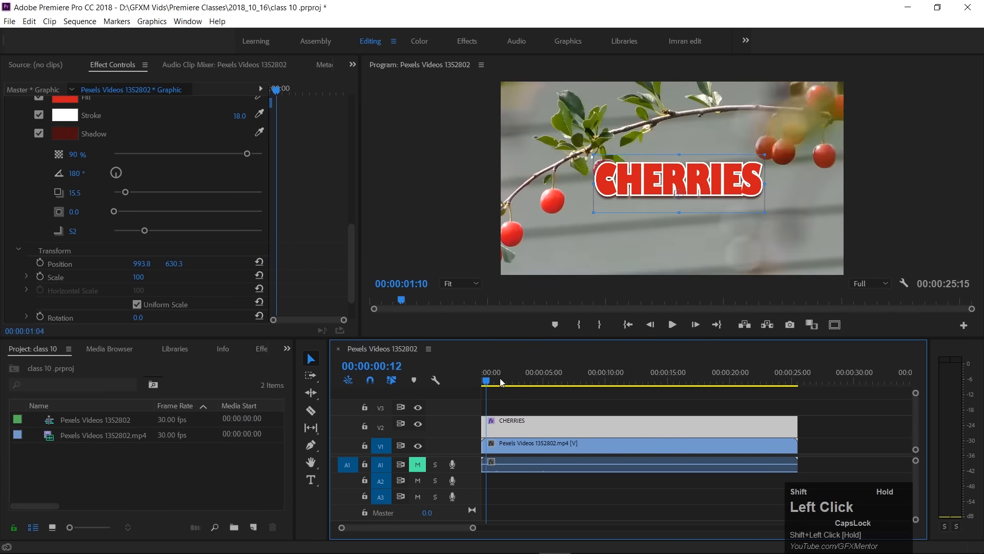
pyautogui.keyDown('shift'); pyautogui.click(512, 382); pyautogui.keyUp('shift')
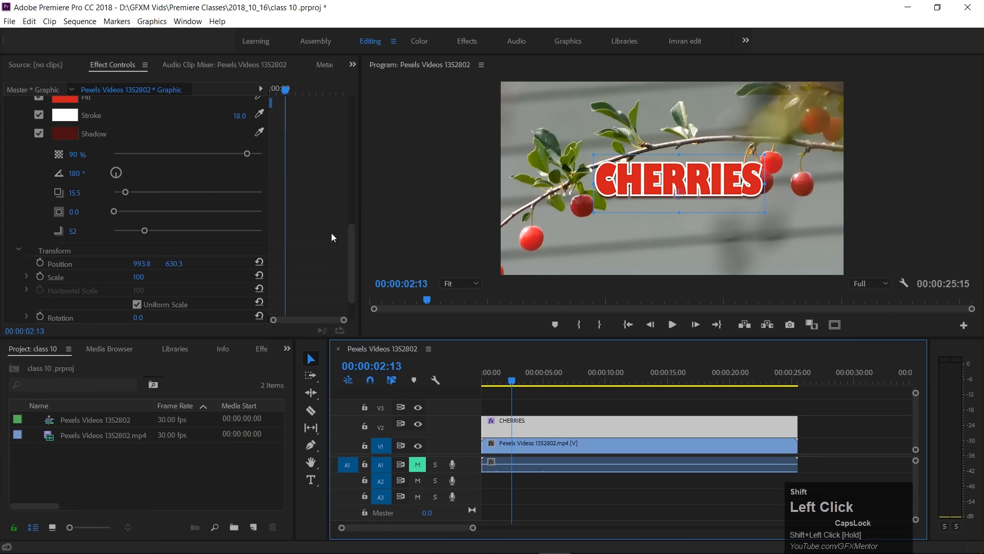
pyautogui.moveTo(353, 236); pyautogui.dragTo(353, 254)
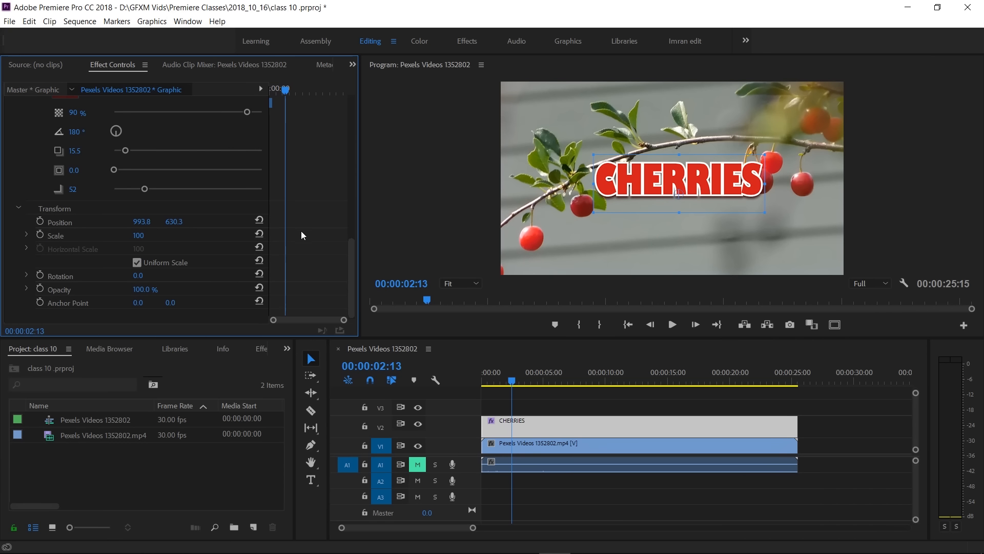
pyautogui.moveTo(351, 269); pyautogui.dragTo(351, 109)
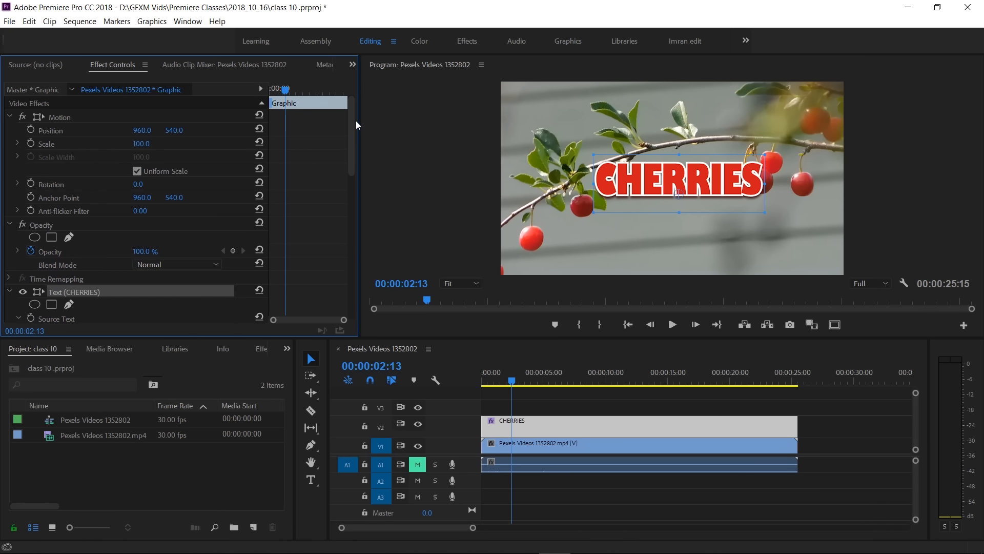
pyautogui.moveTo(353, 116); pyautogui.dragTo(352, 280)
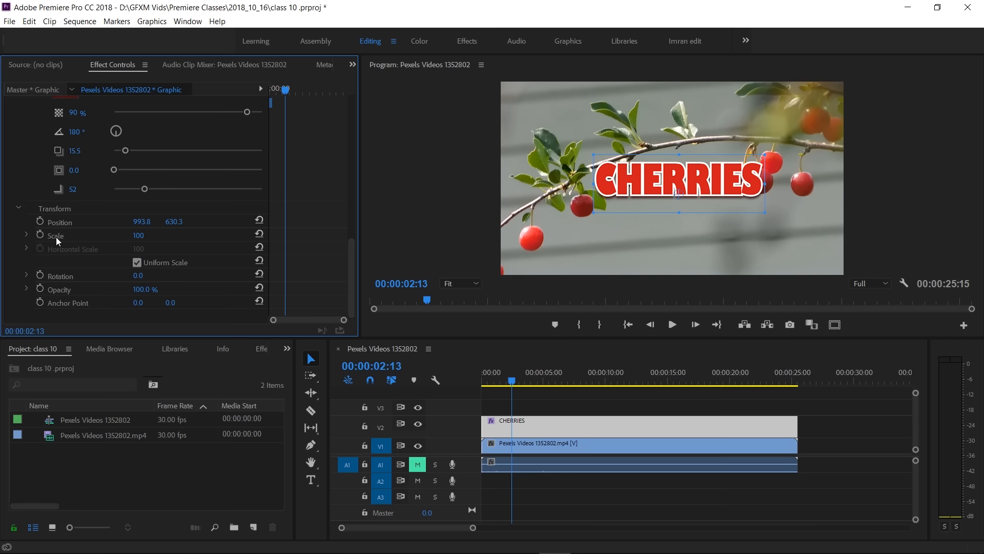
# - Scale the CHERRIES title to 120 and shift it horizontally to position 978.7, 630.3
pyautogui.moveTo(139, 236); pyautogui.dragTo(141, 235)
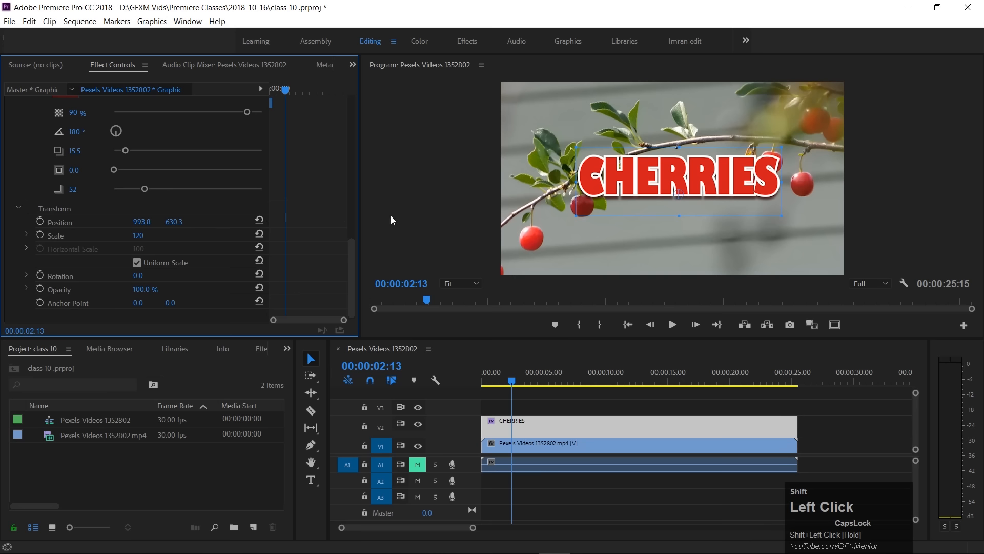
pyautogui.moveTo(718, 179); pyautogui.dragTo(715, 179)
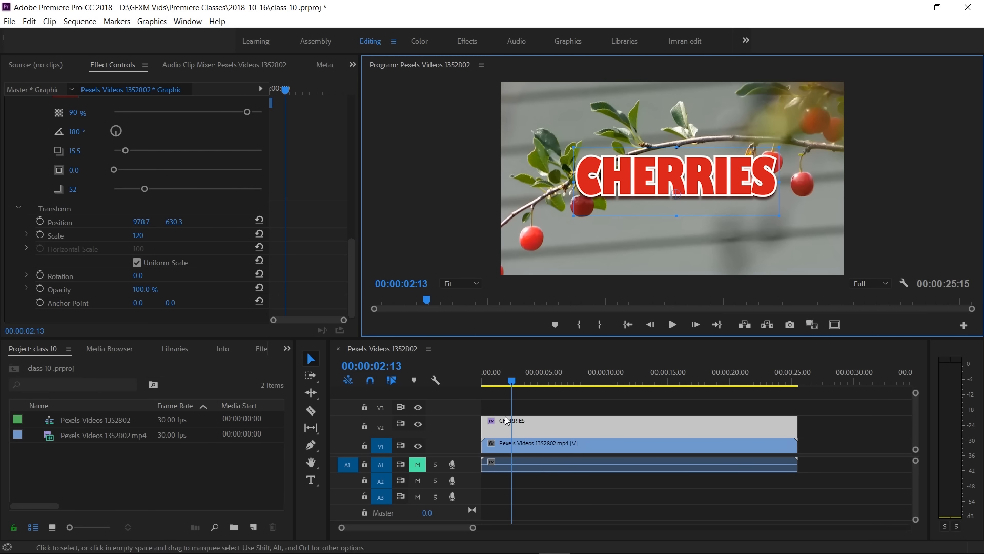
# - Turn on Position keyframing for the title at 00:00:00:00
pyautogui.moveTo(513, 382); pyautogui.dragTo(480, 383)
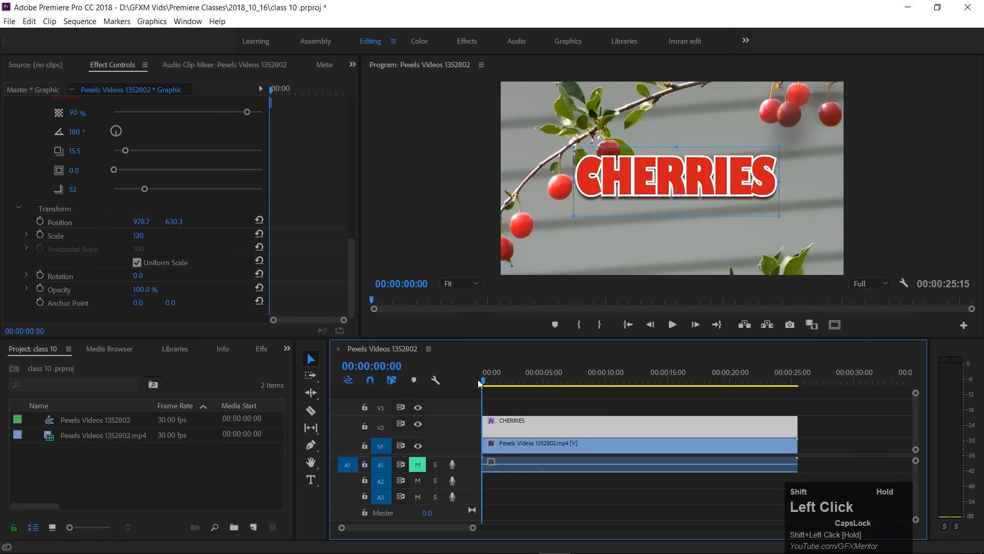
pyautogui.keyDown('shift'); pyautogui.click(40, 222); pyautogui.keyUp('shift')
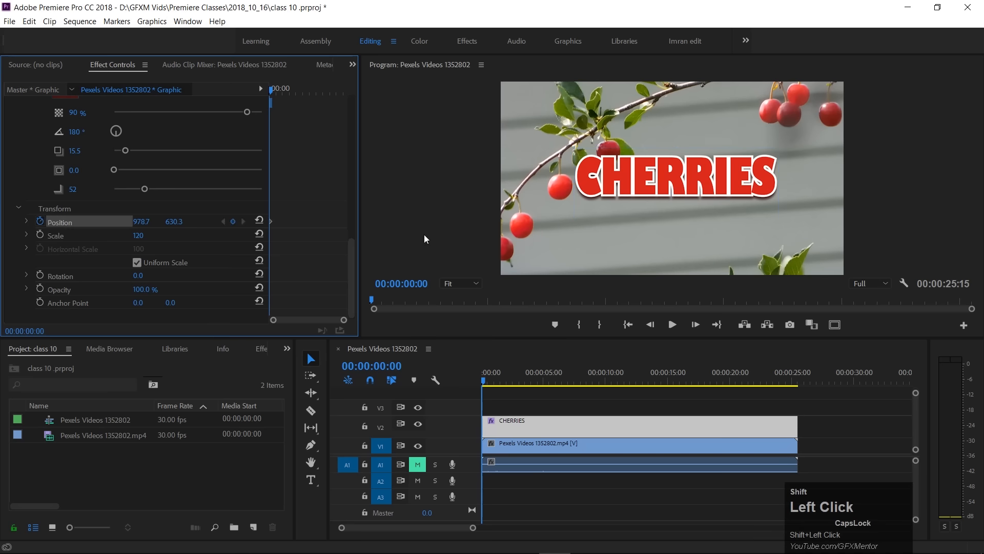
pyautogui.click(729, 186)
pyautogui.moveTo(729, 189); pyautogui.dragTo(470, 188)
pyautogui.hotkey('ctrl', 'z')
pyautogui.hotkey('ctrl', 'z')
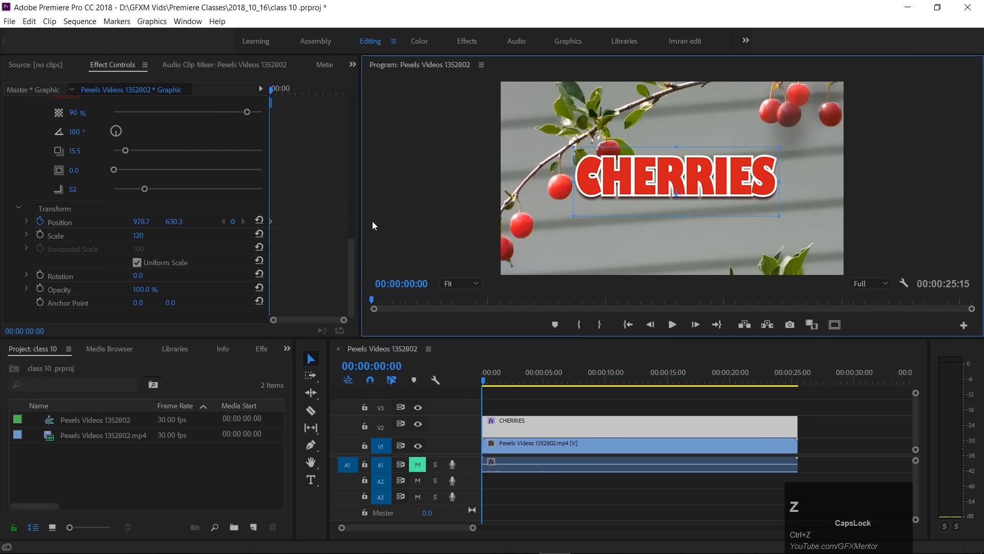
# - Animate the title sliding in by keyframing its horizontal position at -590.3 at the sequence start and 949.7 at 00:00:00:15
pyautogui.moveTo(143, 228); pyautogui.dragTo(105, 221)
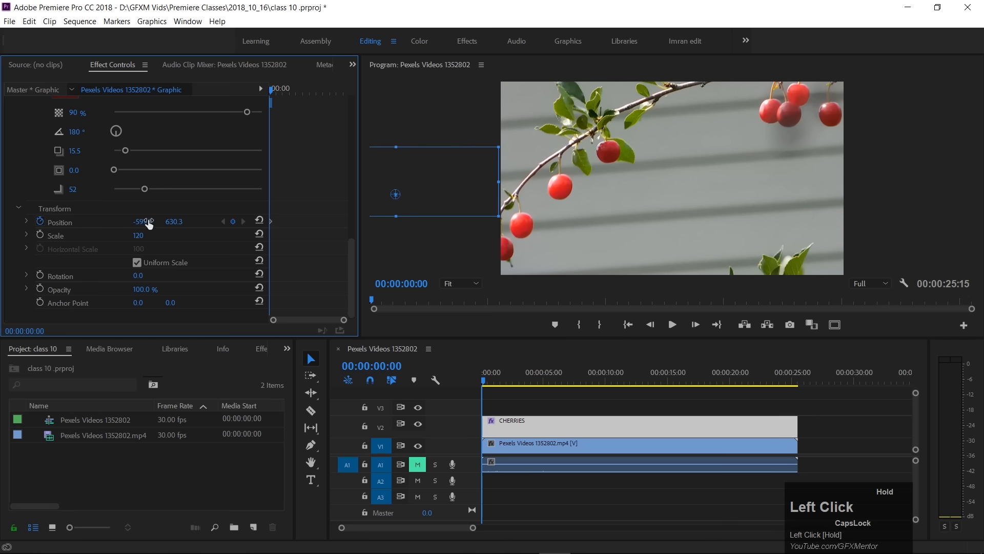
pyautogui.click(485, 384)
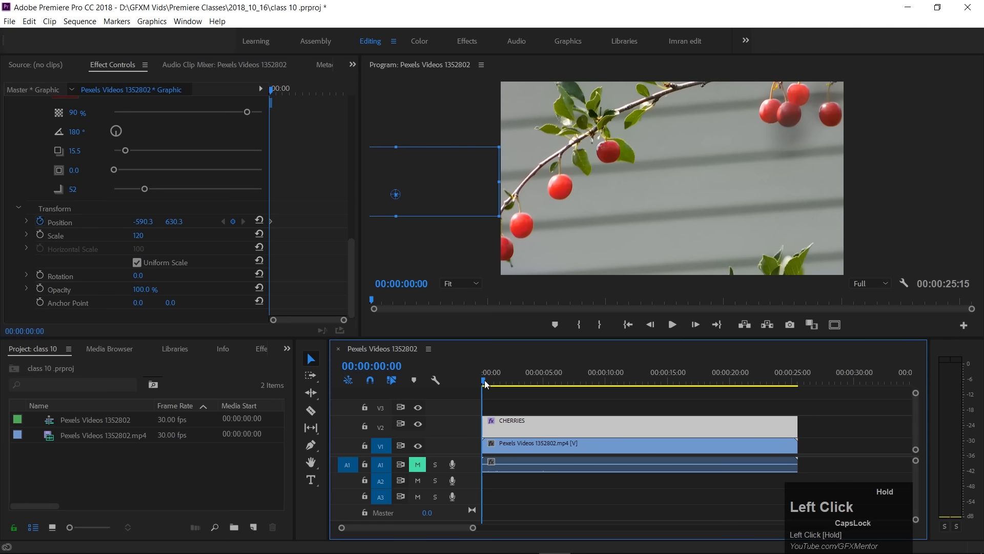
pyautogui.moveTo(486, 385); pyautogui.dragTo(491, 385)
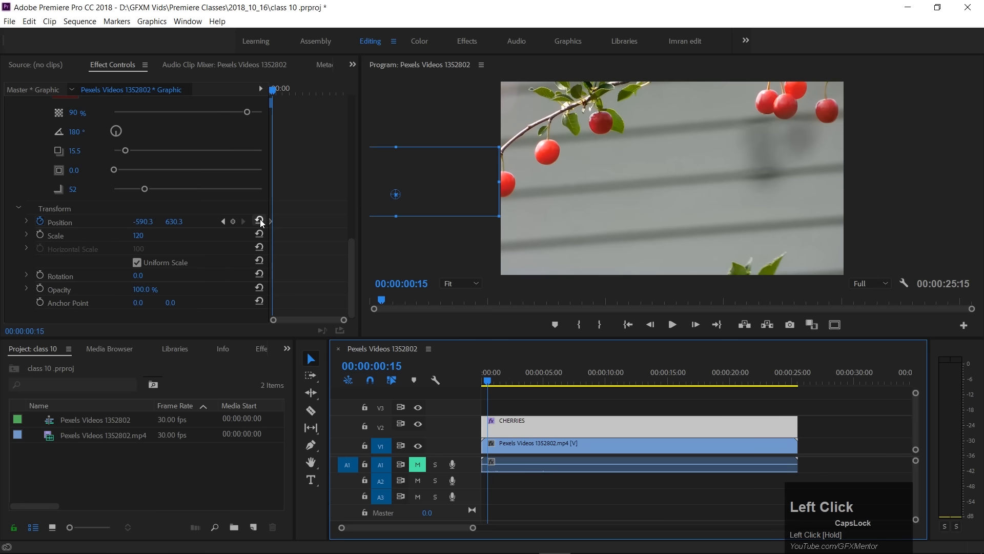
pyautogui.moveTo(143, 221); pyautogui.dragTo(261, 221)
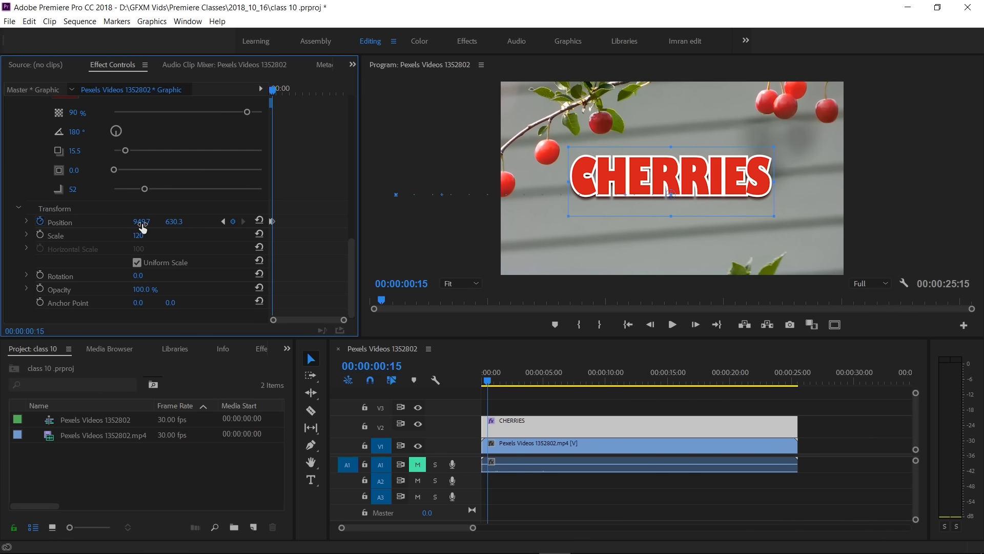
# - Play the sequence from the start to preview the title's slide-in
pyautogui.moveTo(496, 382); pyautogui.dragTo(461, 377)
pyautogui.press('space')
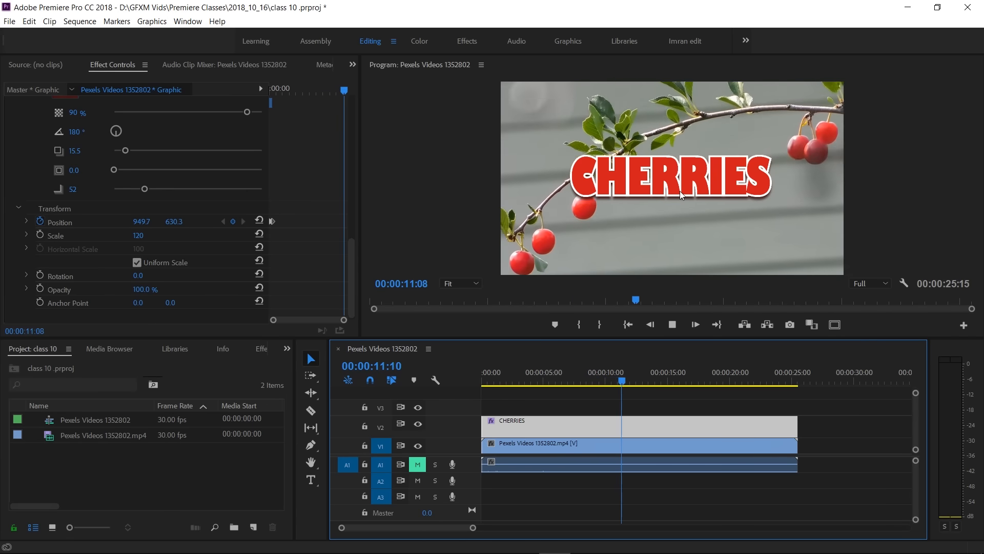
pyautogui.press('space')
# - Fade the title in by keyframing its opacity at 0% at 00:00:00:00 and 100% at 00:00:00:17
pyautogui.moveTo(629, 379); pyautogui.dragTo(476, 378)
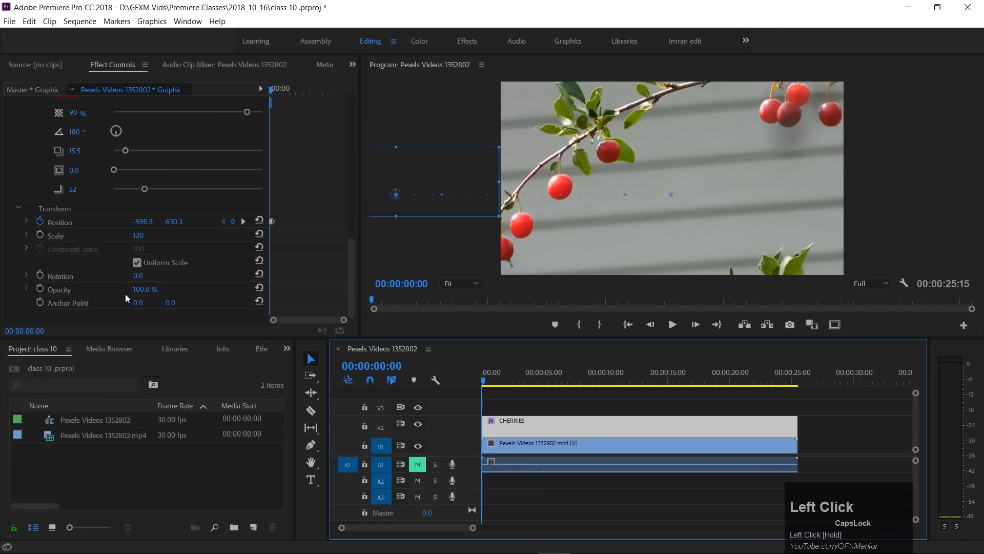
pyautogui.click(41, 289)
pyautogui.moveTo(484, 385); pyautogui.dragTo(489, 382)
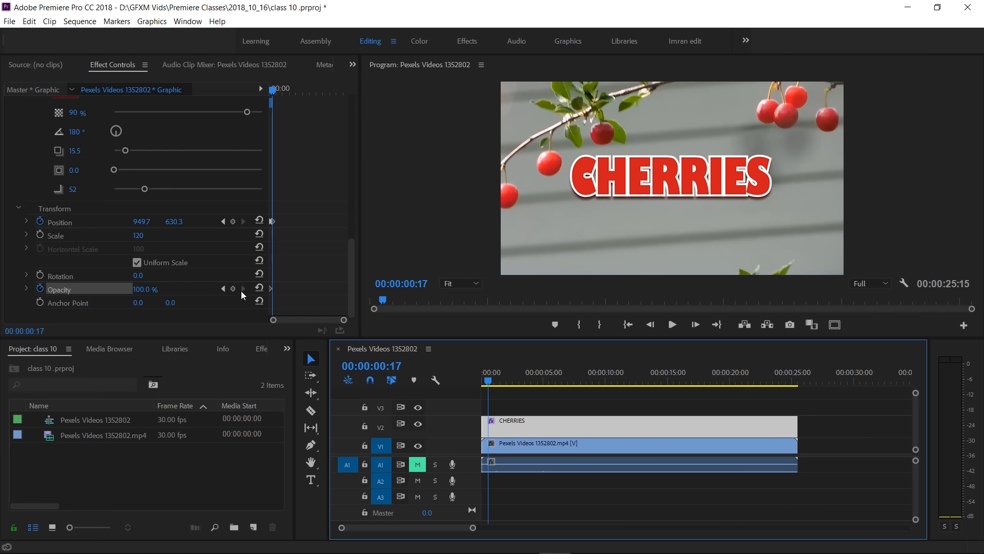
pyautogui.click(233, 289)
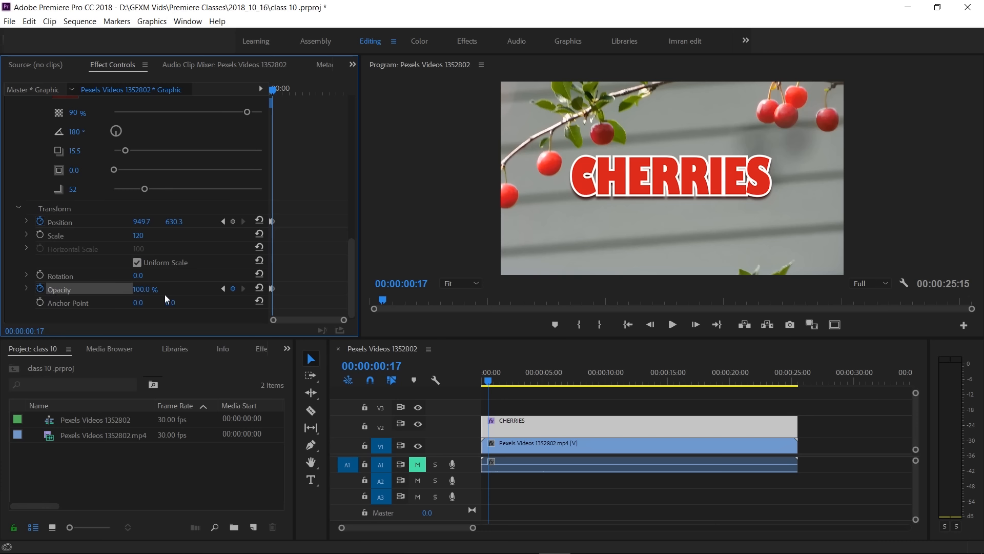
pyautogui.moveTo(491, 384); pyautogui.dragTo(391, 378)
pyautogui.moveTo(146, 294); pyautogui.dragTo(103, 293)
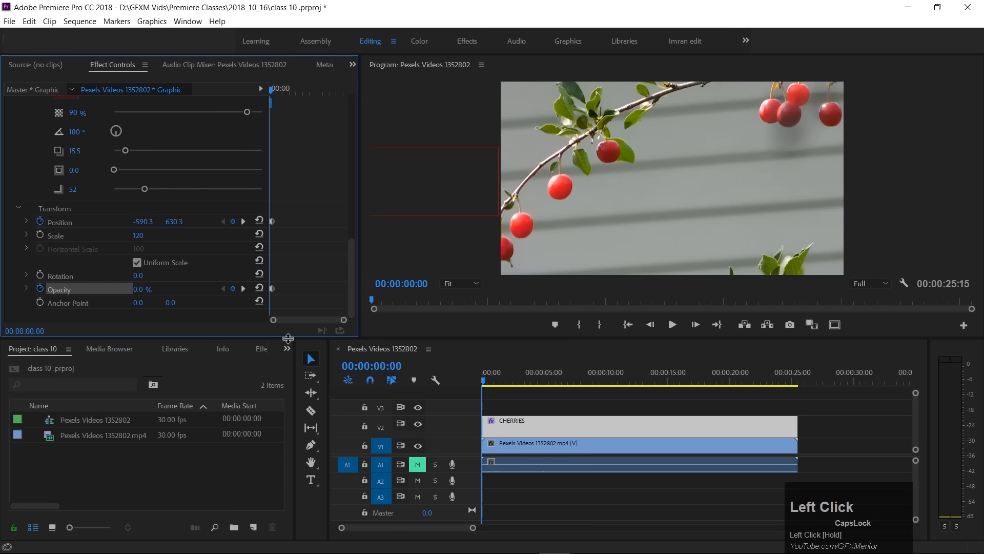
# - Play the start of the sequence to preview the title's fade-in, and stop the playhead at 00:00:05:04
pyautogui.moveTo(487, 386); pyautogui.dragTo(479, 382)
pyautogui.press('space')
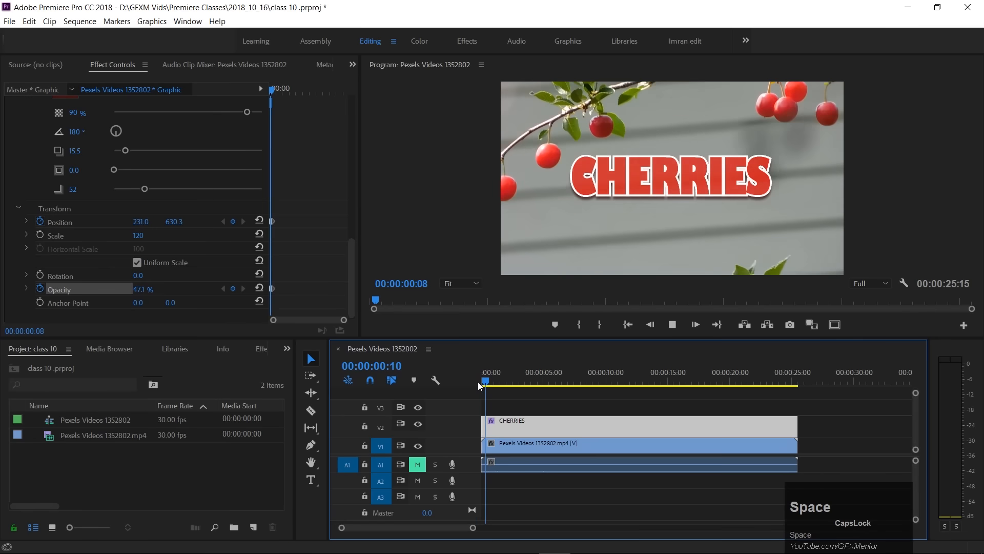
pyautogui.click(486, 381)
pyautogui.press('space')
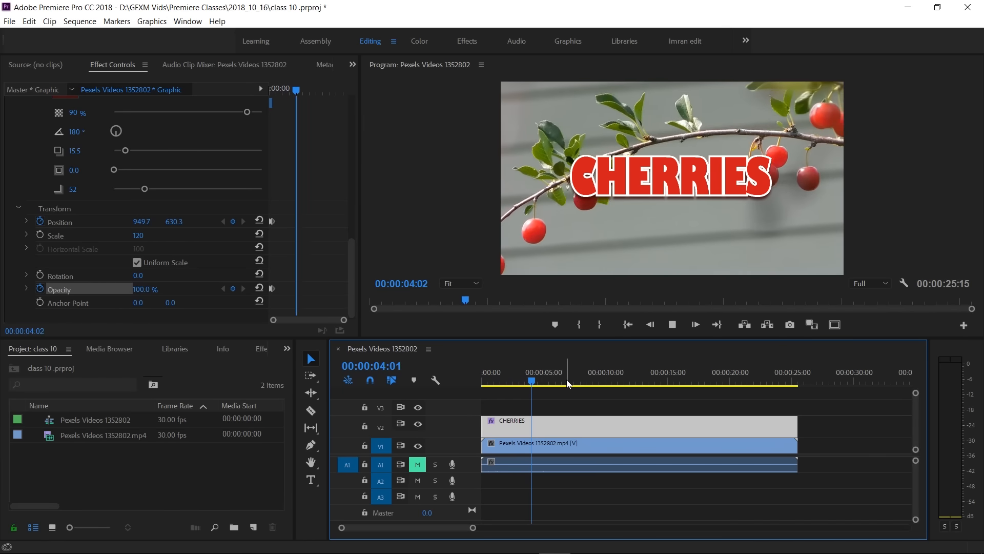
pyautogui.press('space')
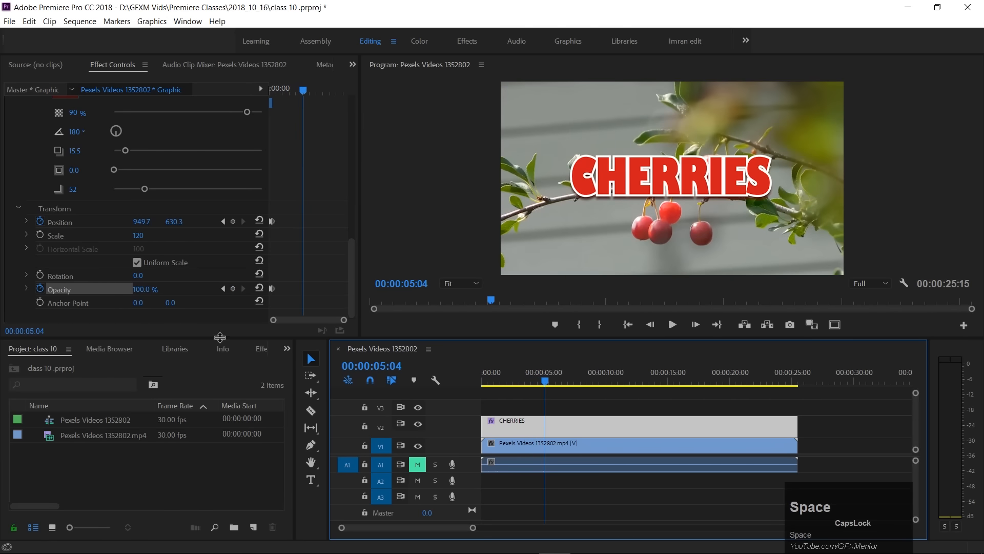
# - Fade the title out by keyframing its opacity at 100% at 00:00:05:04 and 0% at 00:00:05:19
pyautogui.click(233, 289)
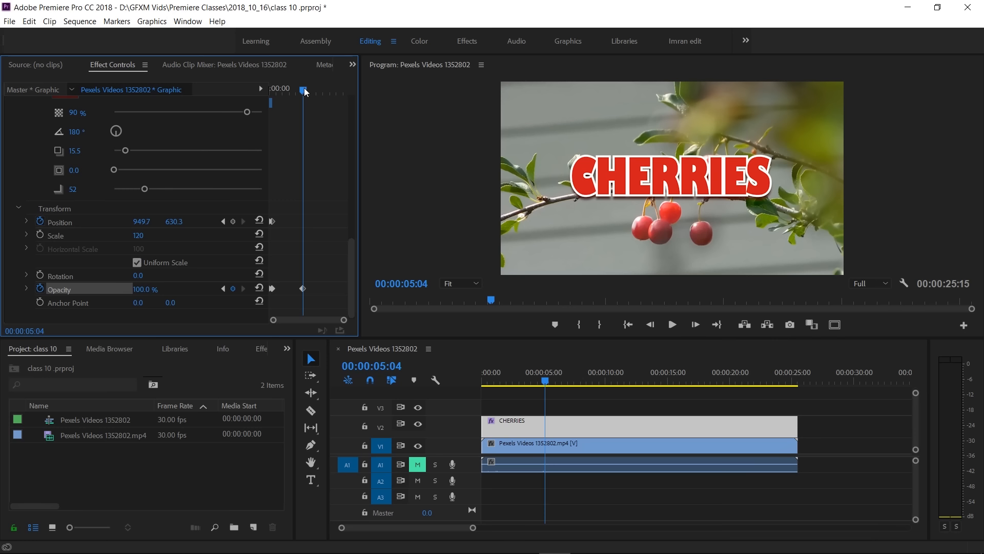
pyautogui.press('shift')
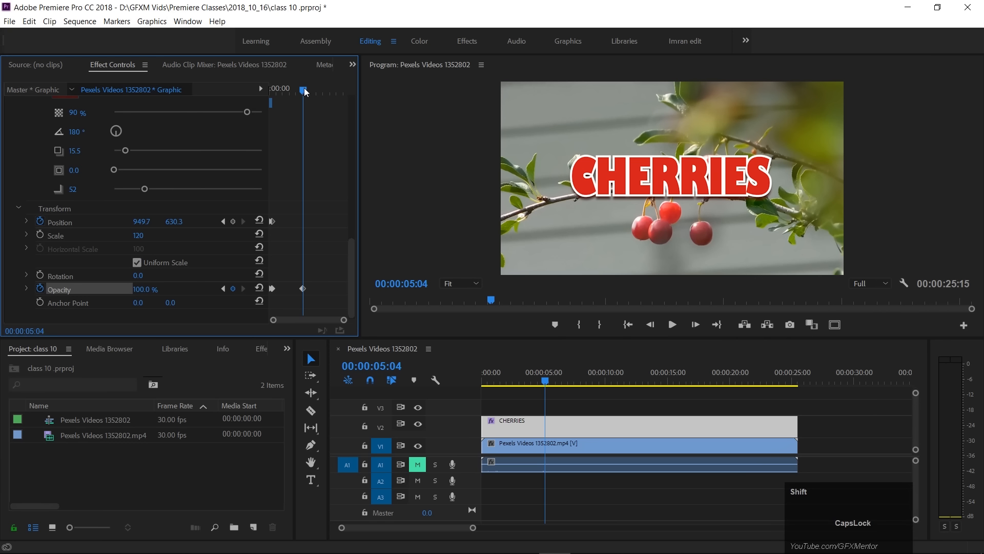
pyautogui.hotkey('shift', 'Right')
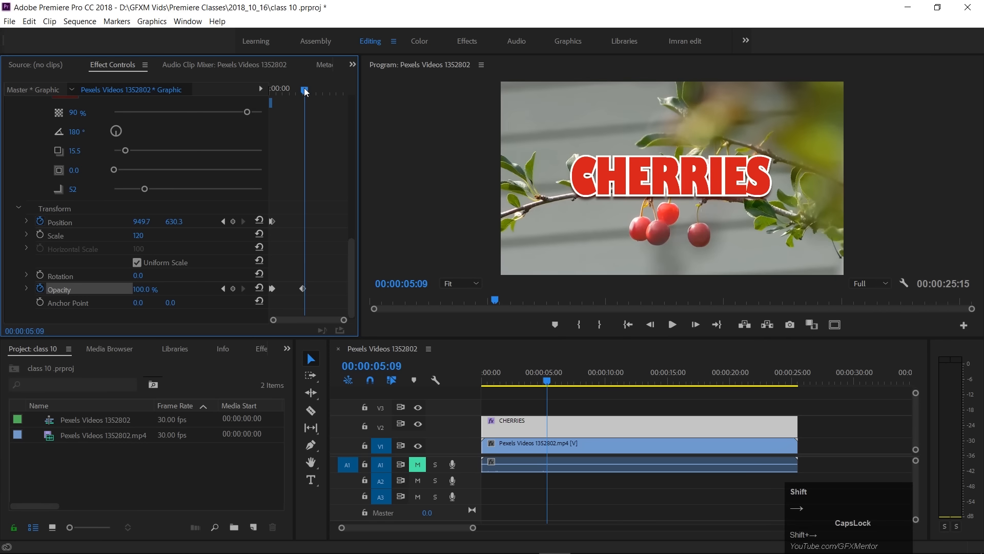
pyautogui.hotkey('shift', 'Right')
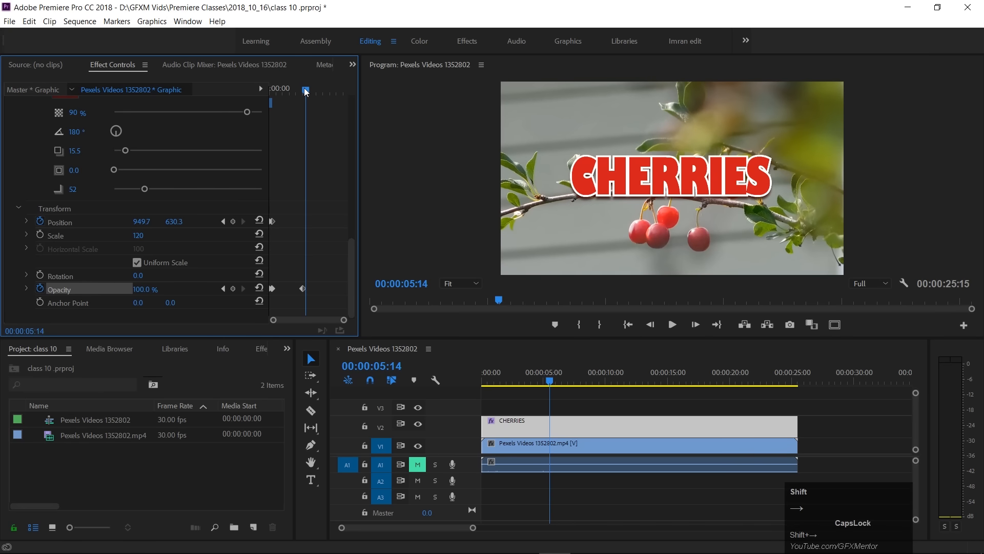
pyautogui.hotkey('shift', 'Right')
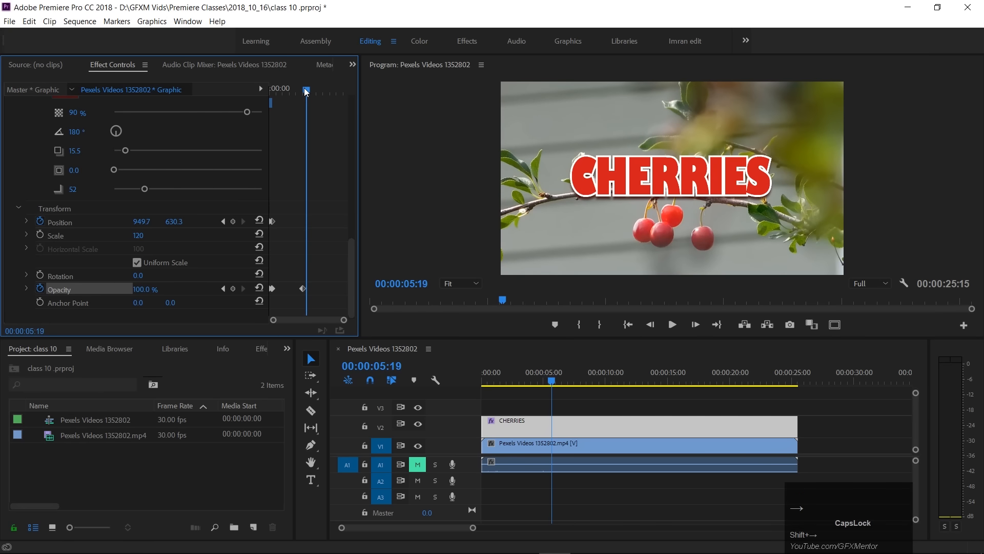
pyautogui.moveTo(142, 290); pyautogui.dragTo(92, 289)
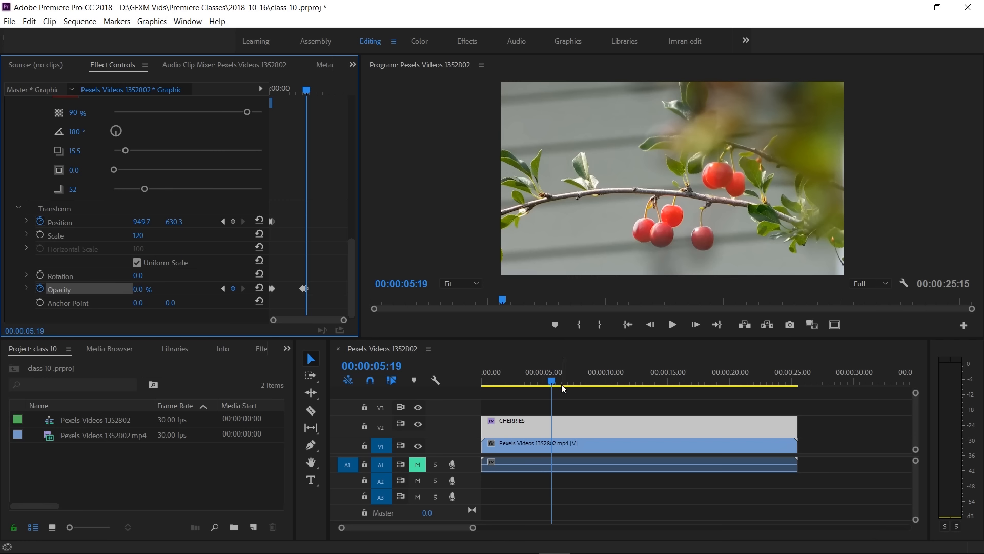
# - Step through the frames around 00:00:05:19 to check the title's fade-out
pyautogui.press('Right')
pyautogui.press('Right')
pyautogui.press('Right')
pyautogui.press('Right')
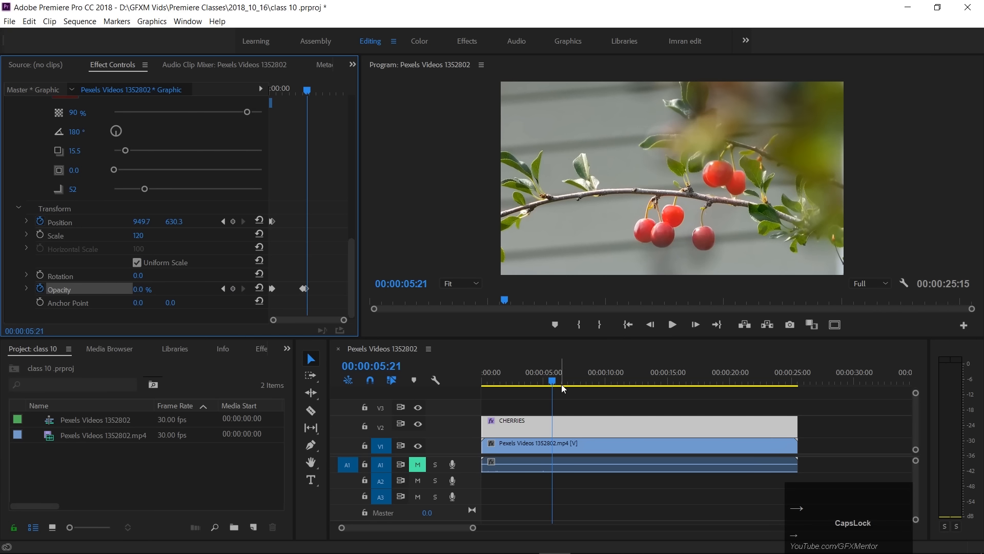
pyautogui.press('Left')
pyautogui.press('Left')
pyautogui.press('Left')
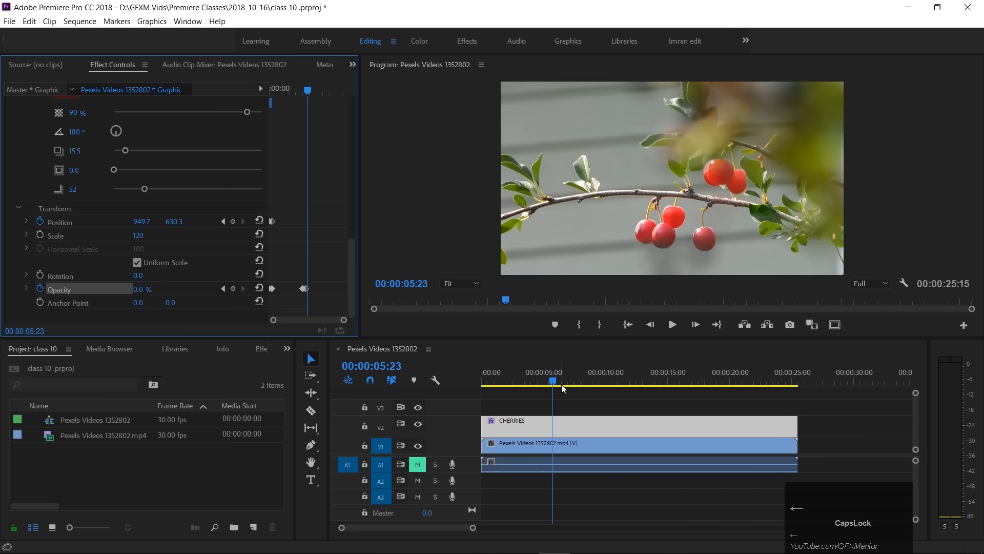
pyautogui.press('Left')
pyautogui.press('Left')
pyautogui.press('Left')
pyautogui.press('Left')
pyautogui.press('Left')
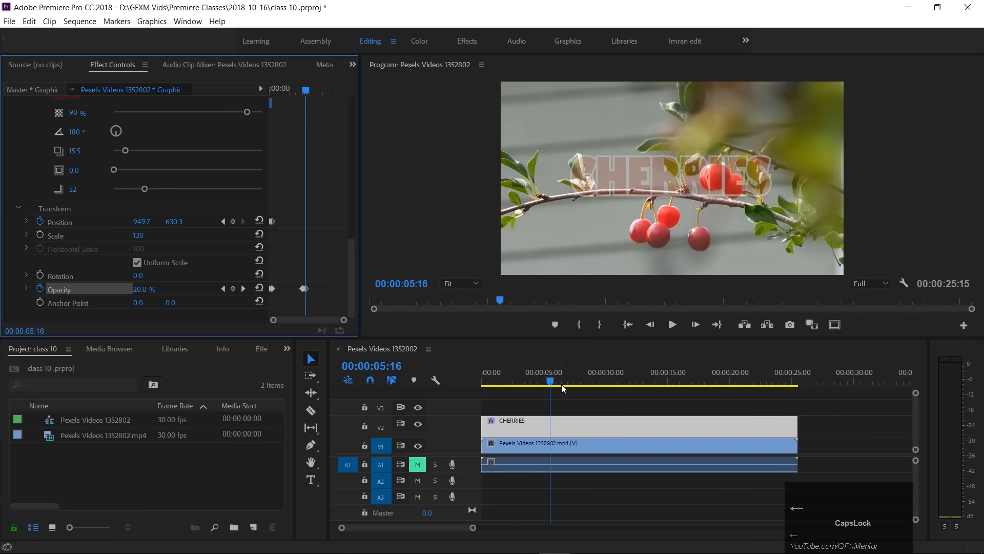
pyautogui.press('Right')
pyautogui.press('Right')
pyautogui.press('Right')
pyautogui.press('Right')
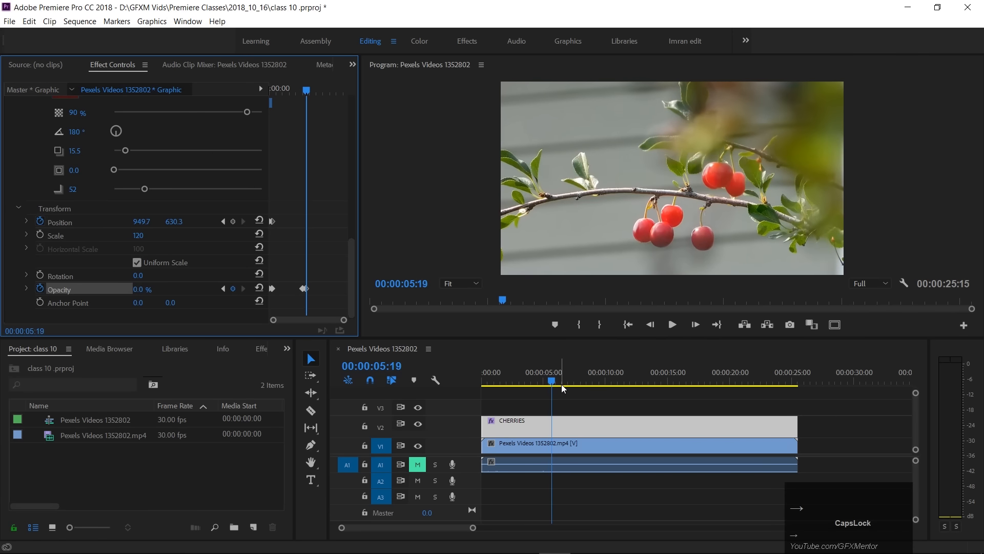
pyautogui.hotkey('shift', 'Right')
pyautogui.hotkey('shift', 'Right')
pyautogui.hotkey('shift', 'Right')
pyautogui.hotkey('shift', 'Right')
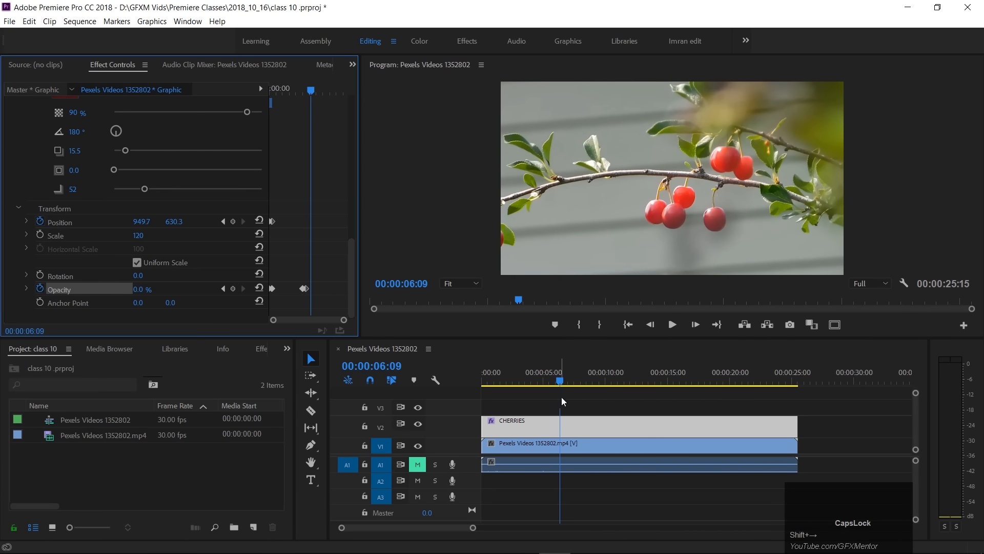
# - Play the sequence from the start to preview the title's complete entrance and fade-out animation
pyautogui.moveTo(561, 377); pyautogui.dragTo(467, 377)
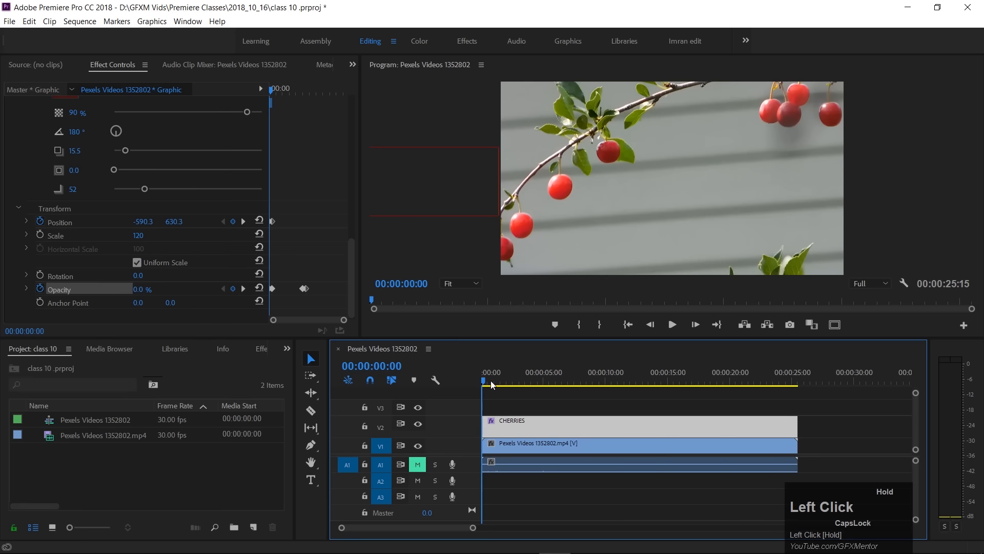
pyautogui.press('space')
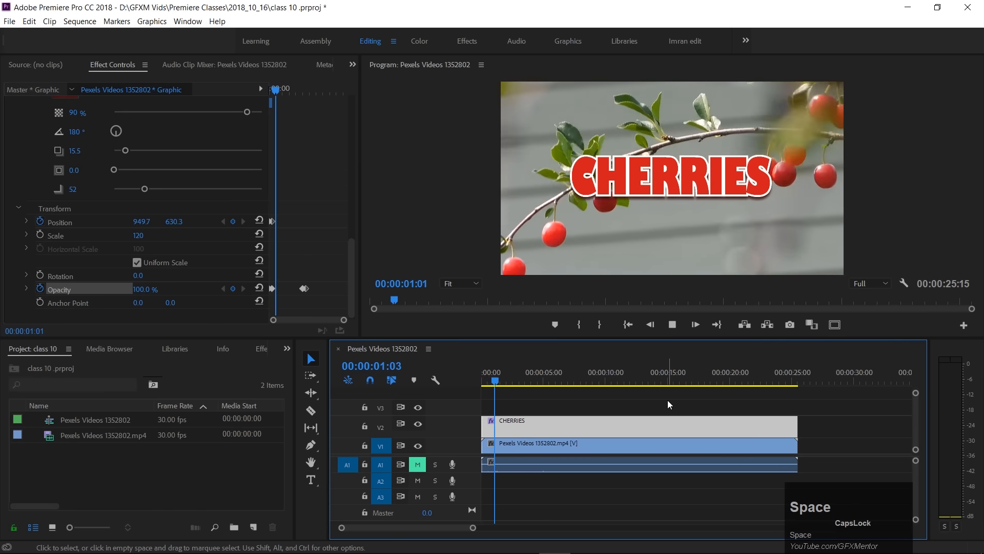